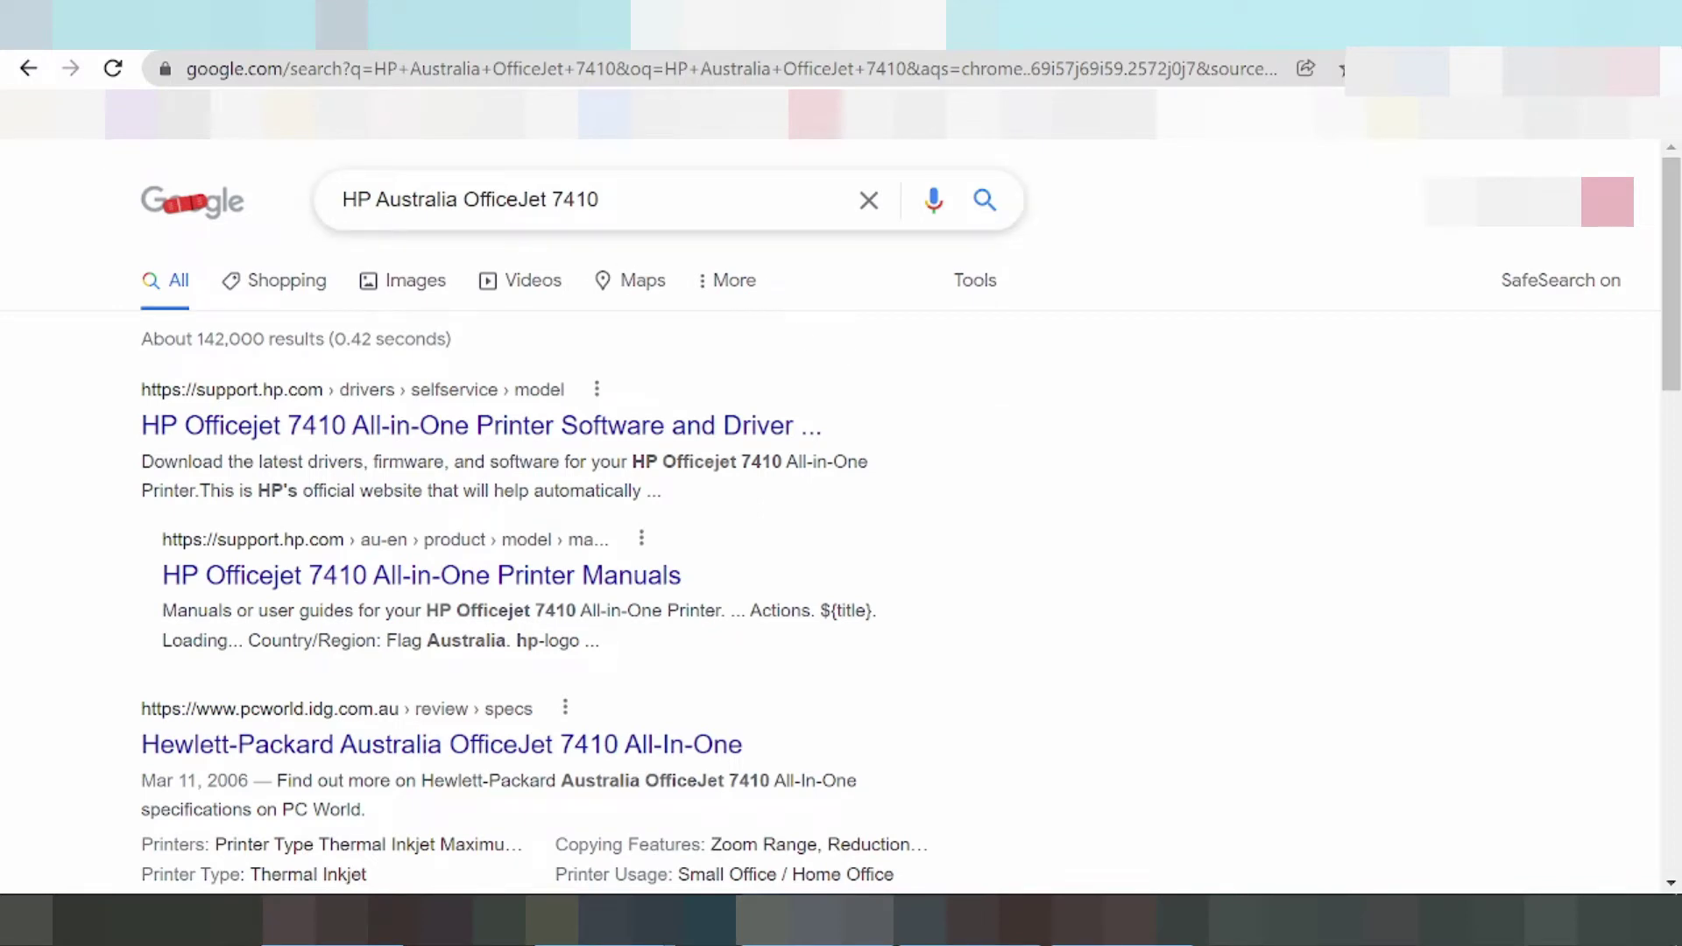
Refine the Google search for the OfficeJet 7410 by adding 'driver download'.
double_click(575, 200)
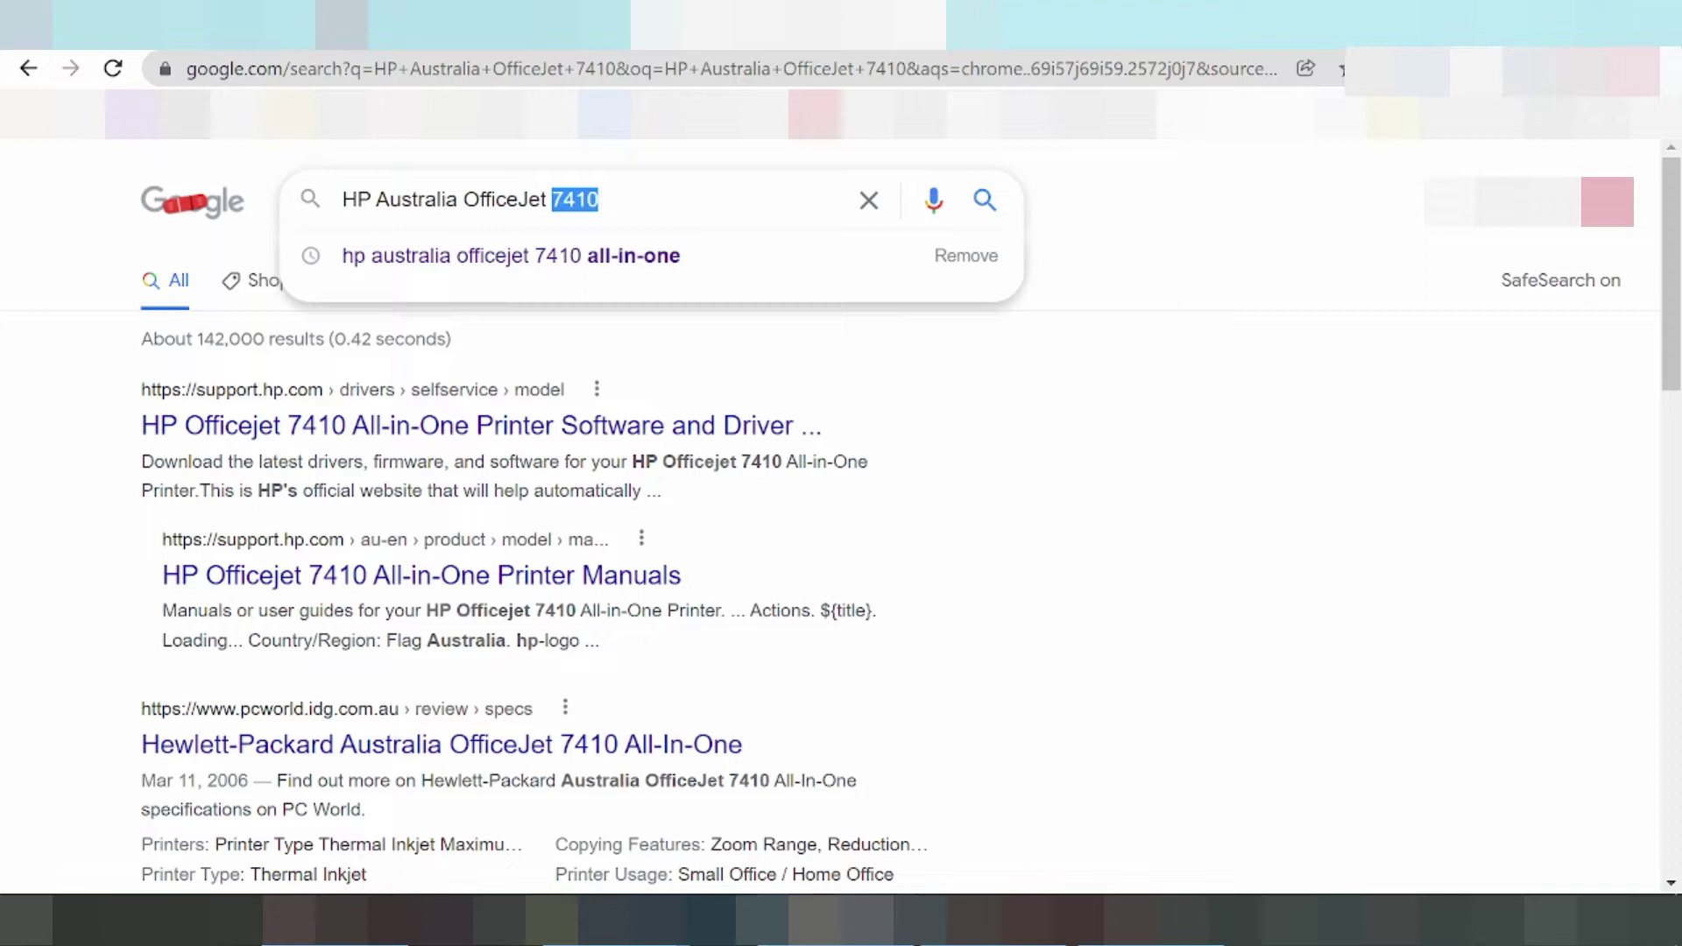
left_click(601, 200)
type("driver dow")
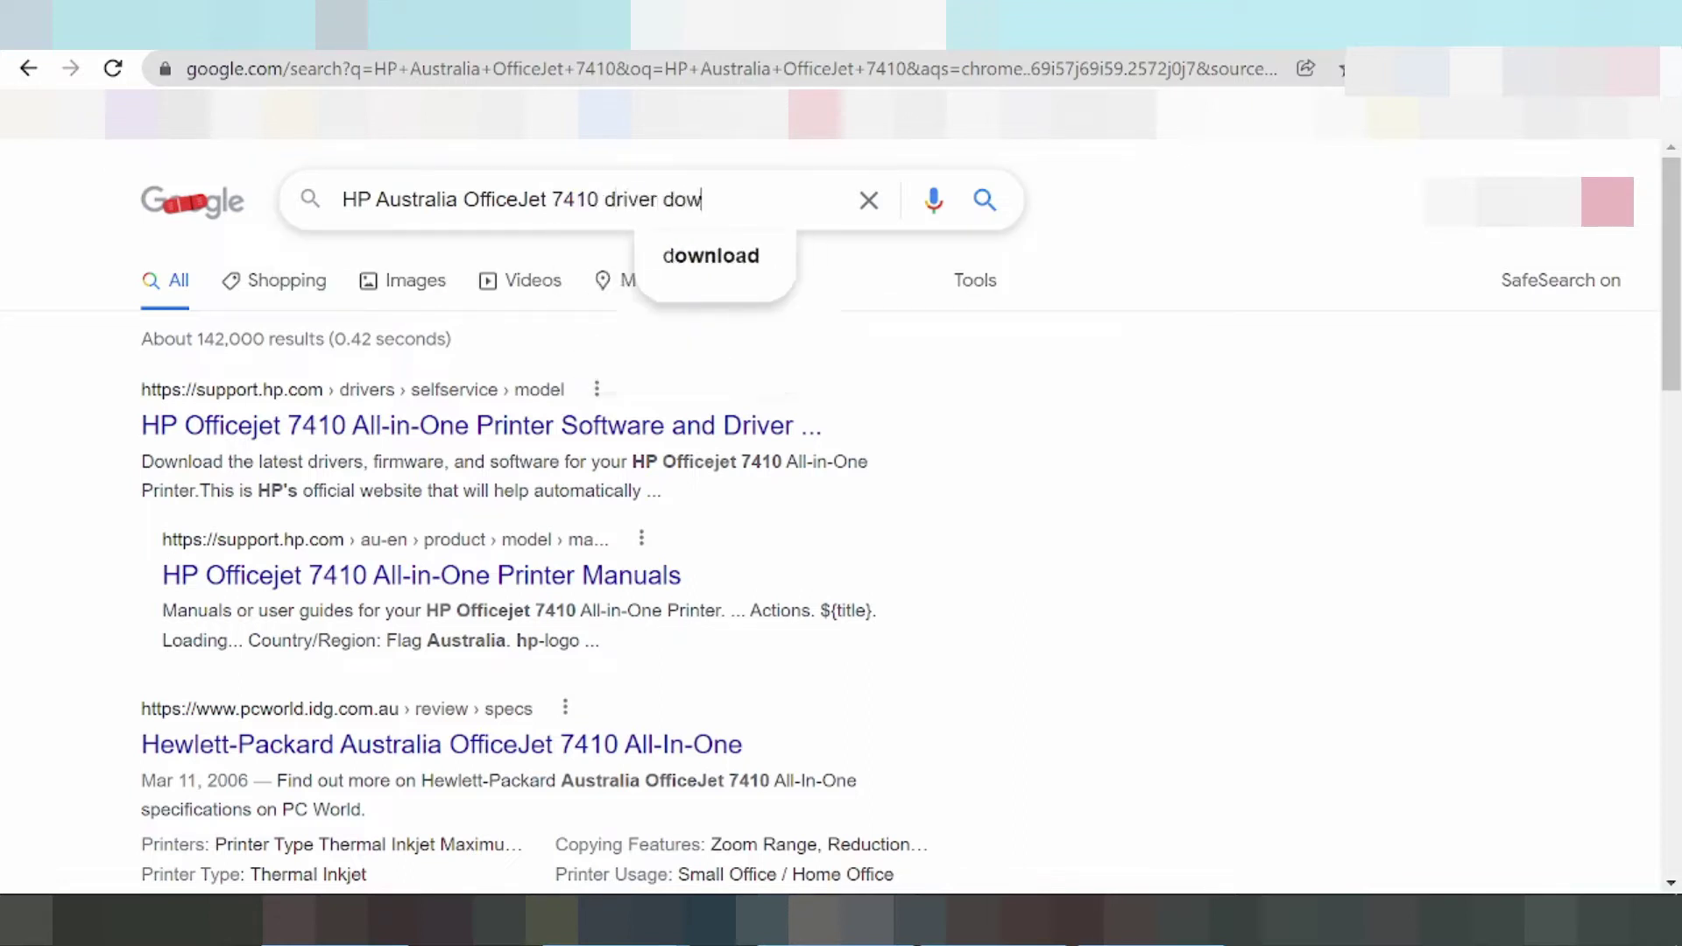
type("nload")
key("Return")
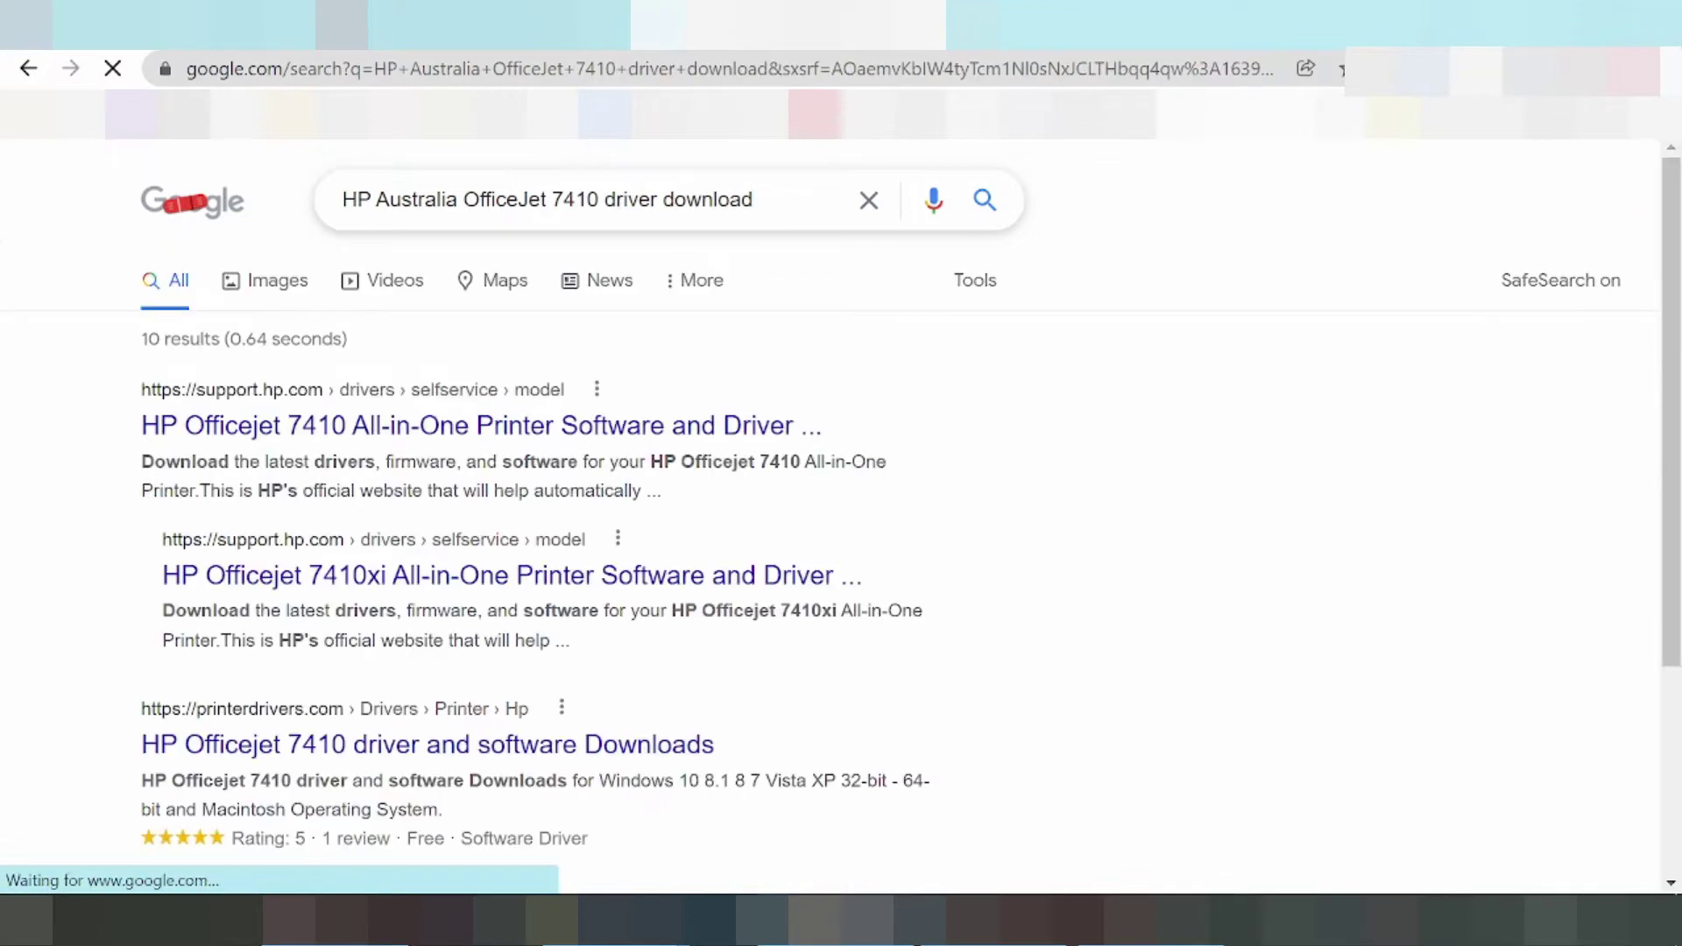
Scroll through the Google results for the OfficeJet 7410 driver download.
scroll(420, 350, "down", 4)
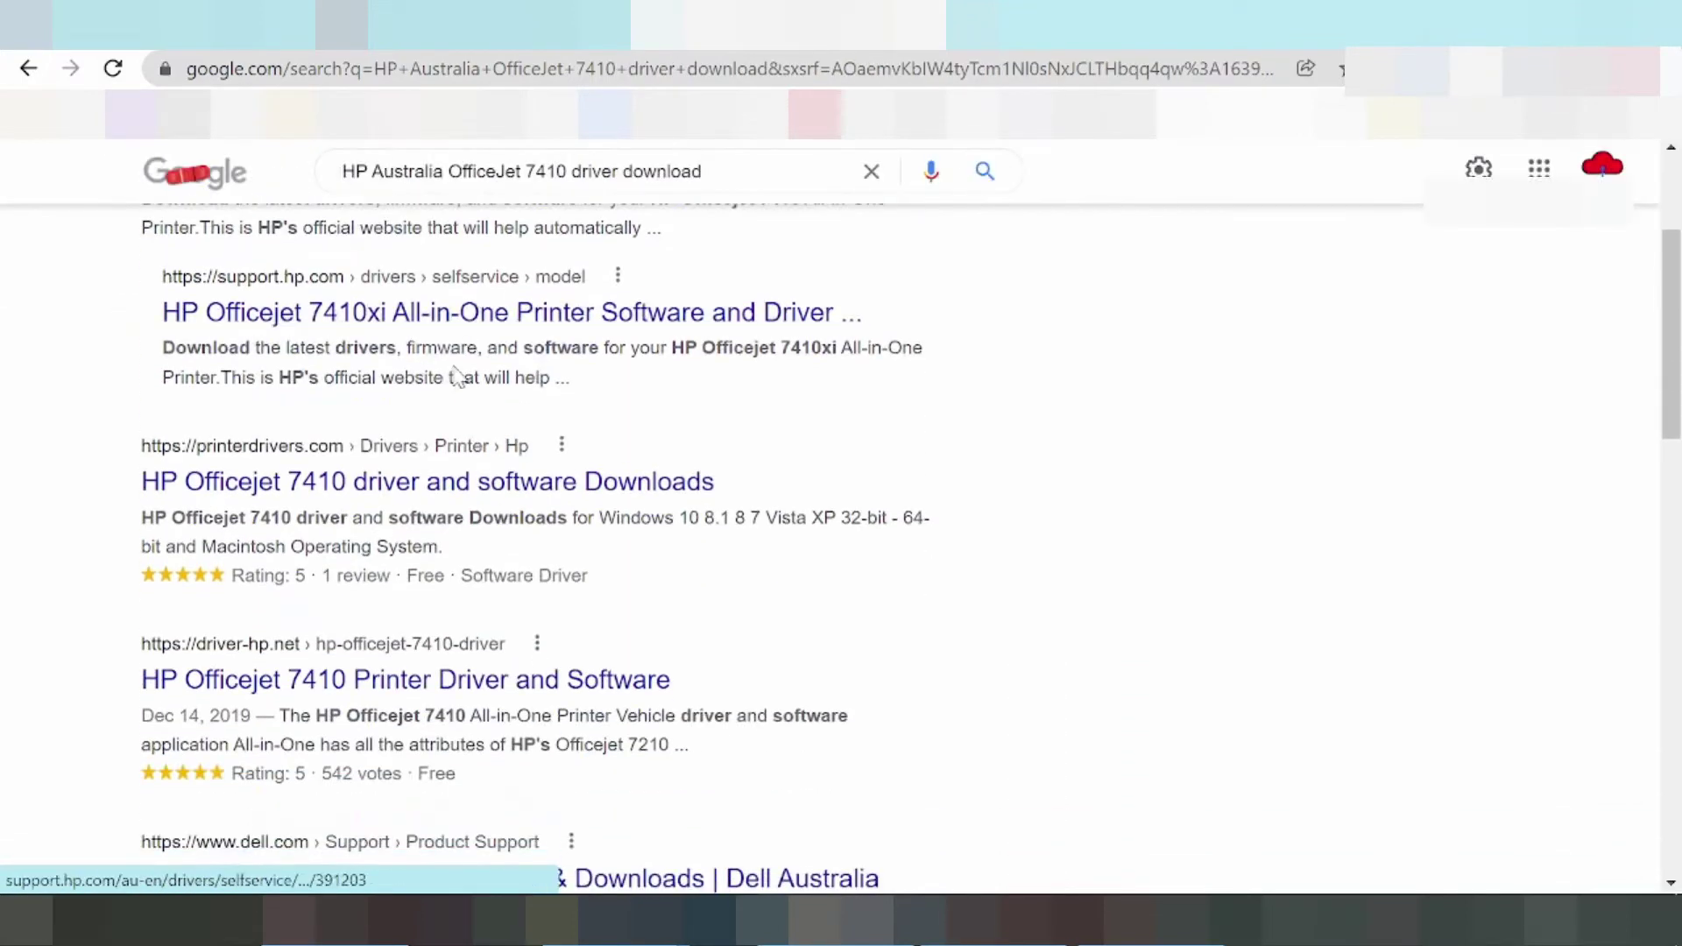
scroll(351, 348, "down", 1)
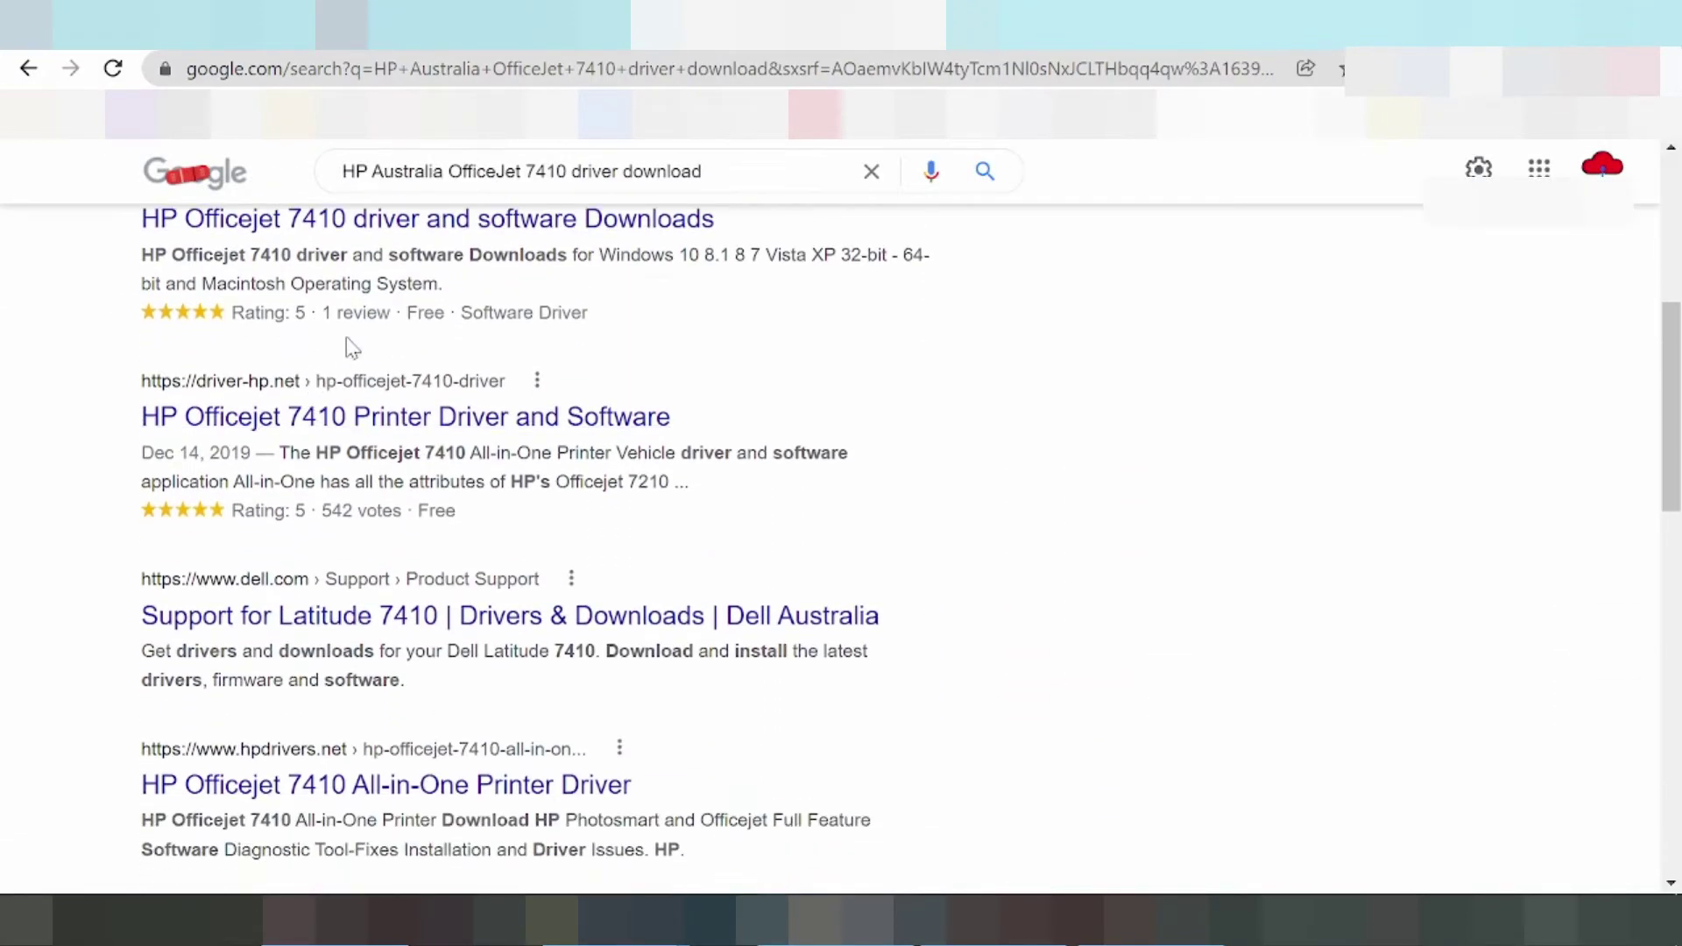
scroll(297, 390, "down", 1)
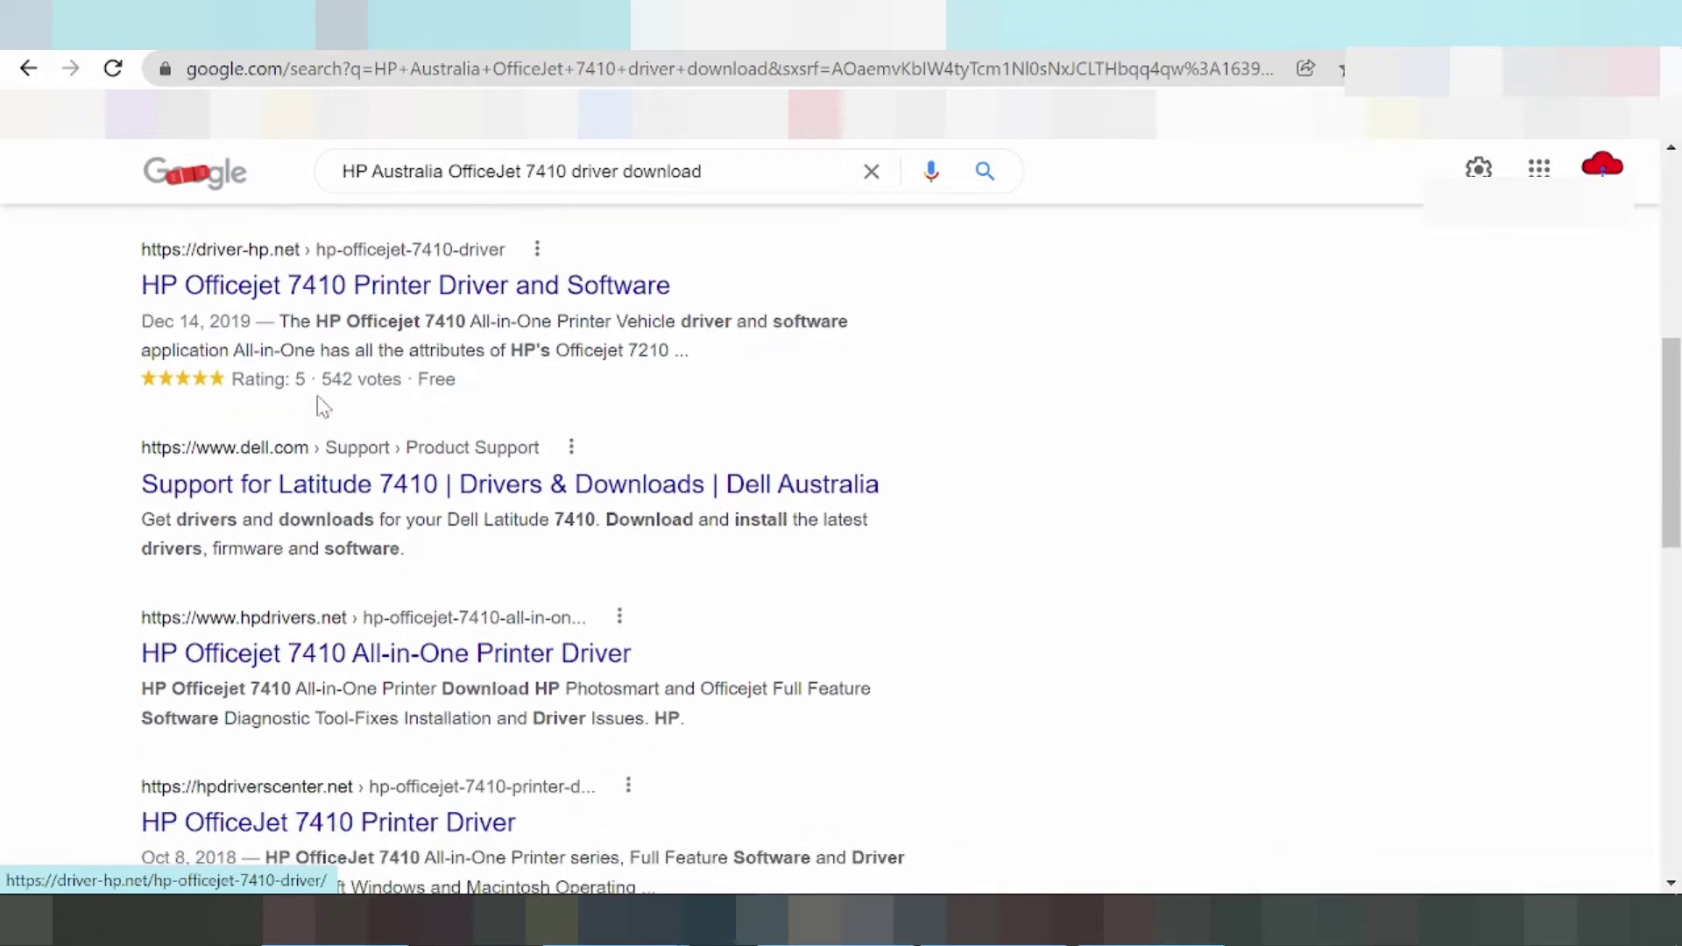
scroll(259, 482, "down", 3)
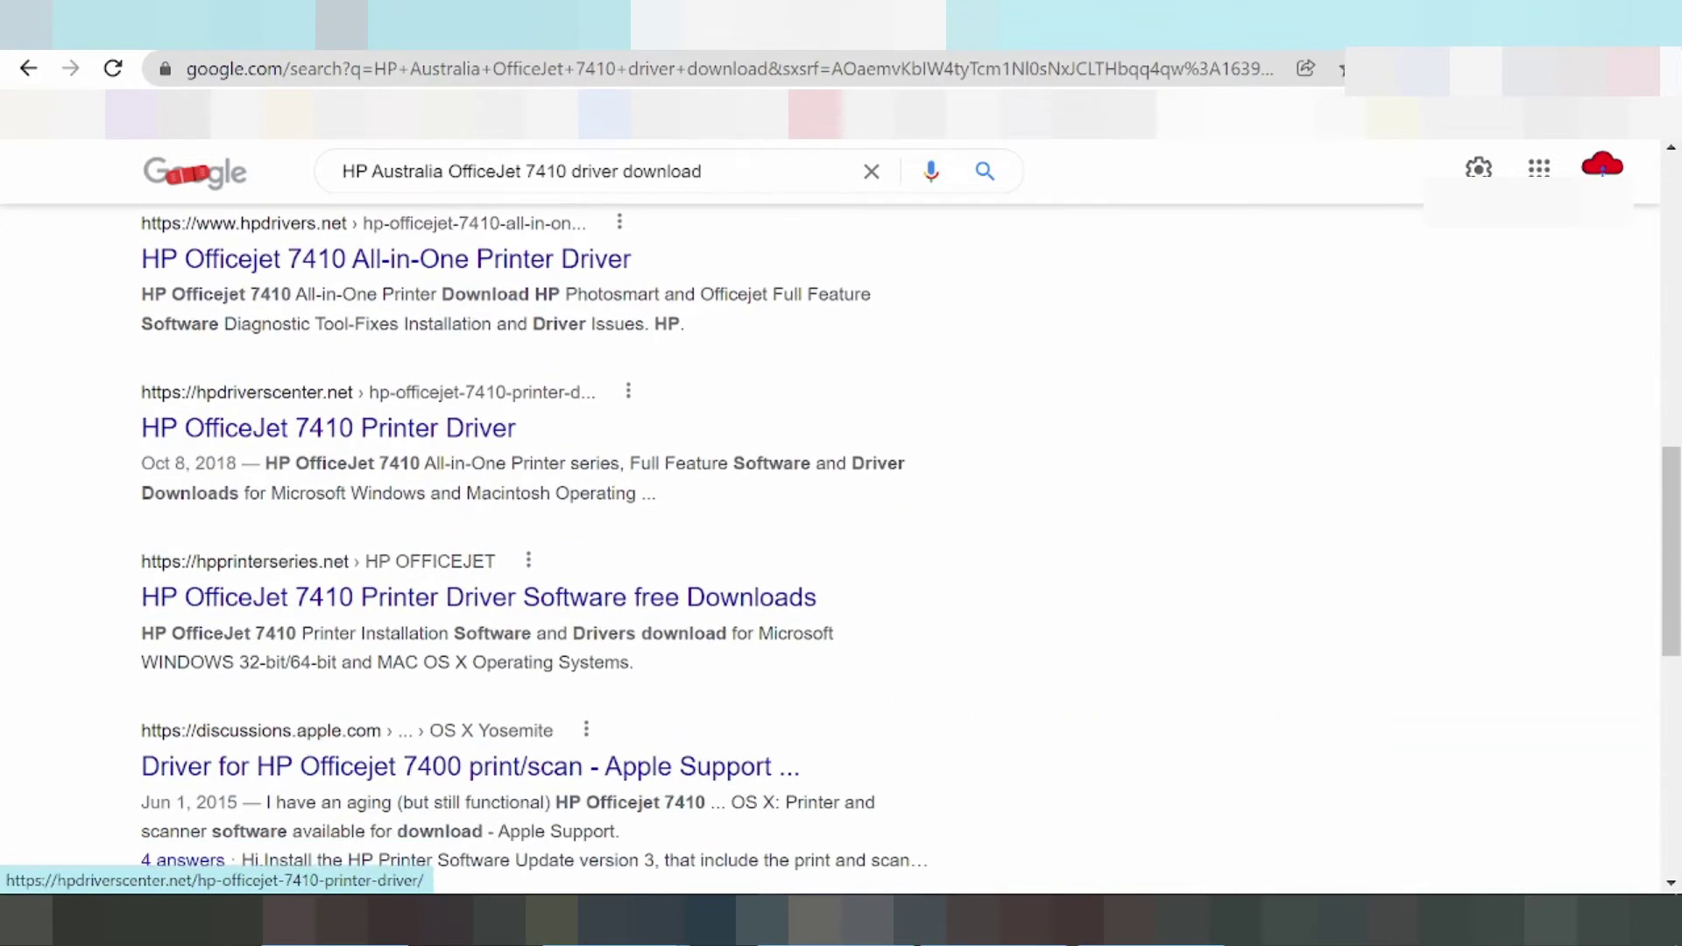
scroll(308, 512, "down", 3)
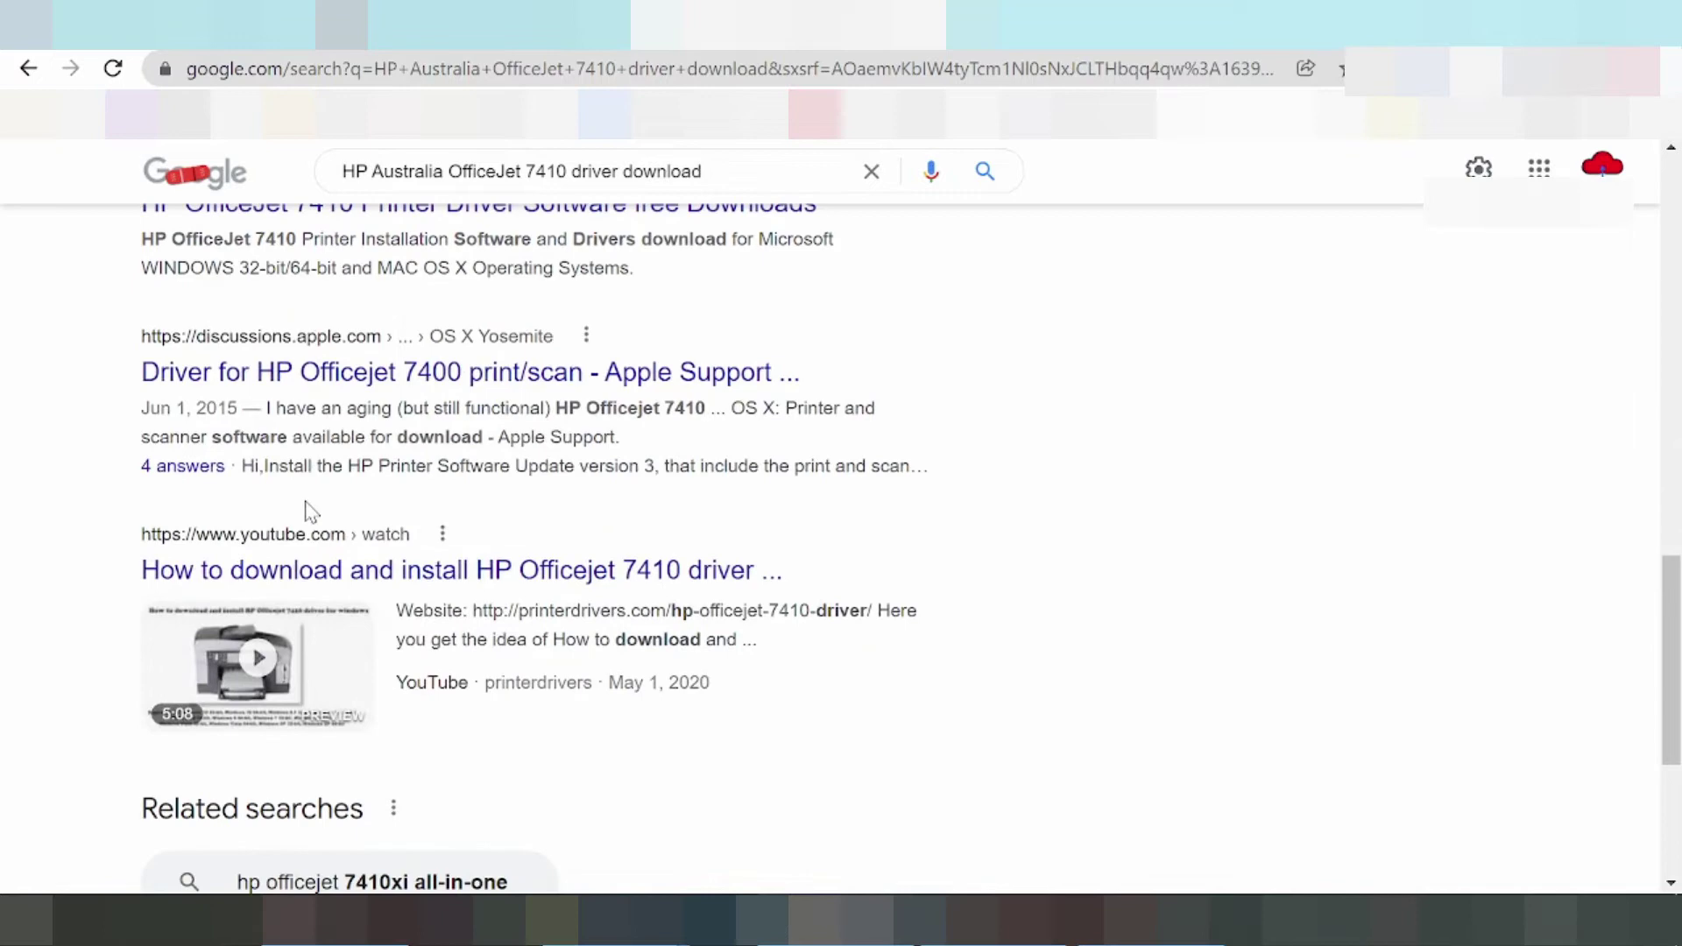
scroll(311, 515, "down", 3)
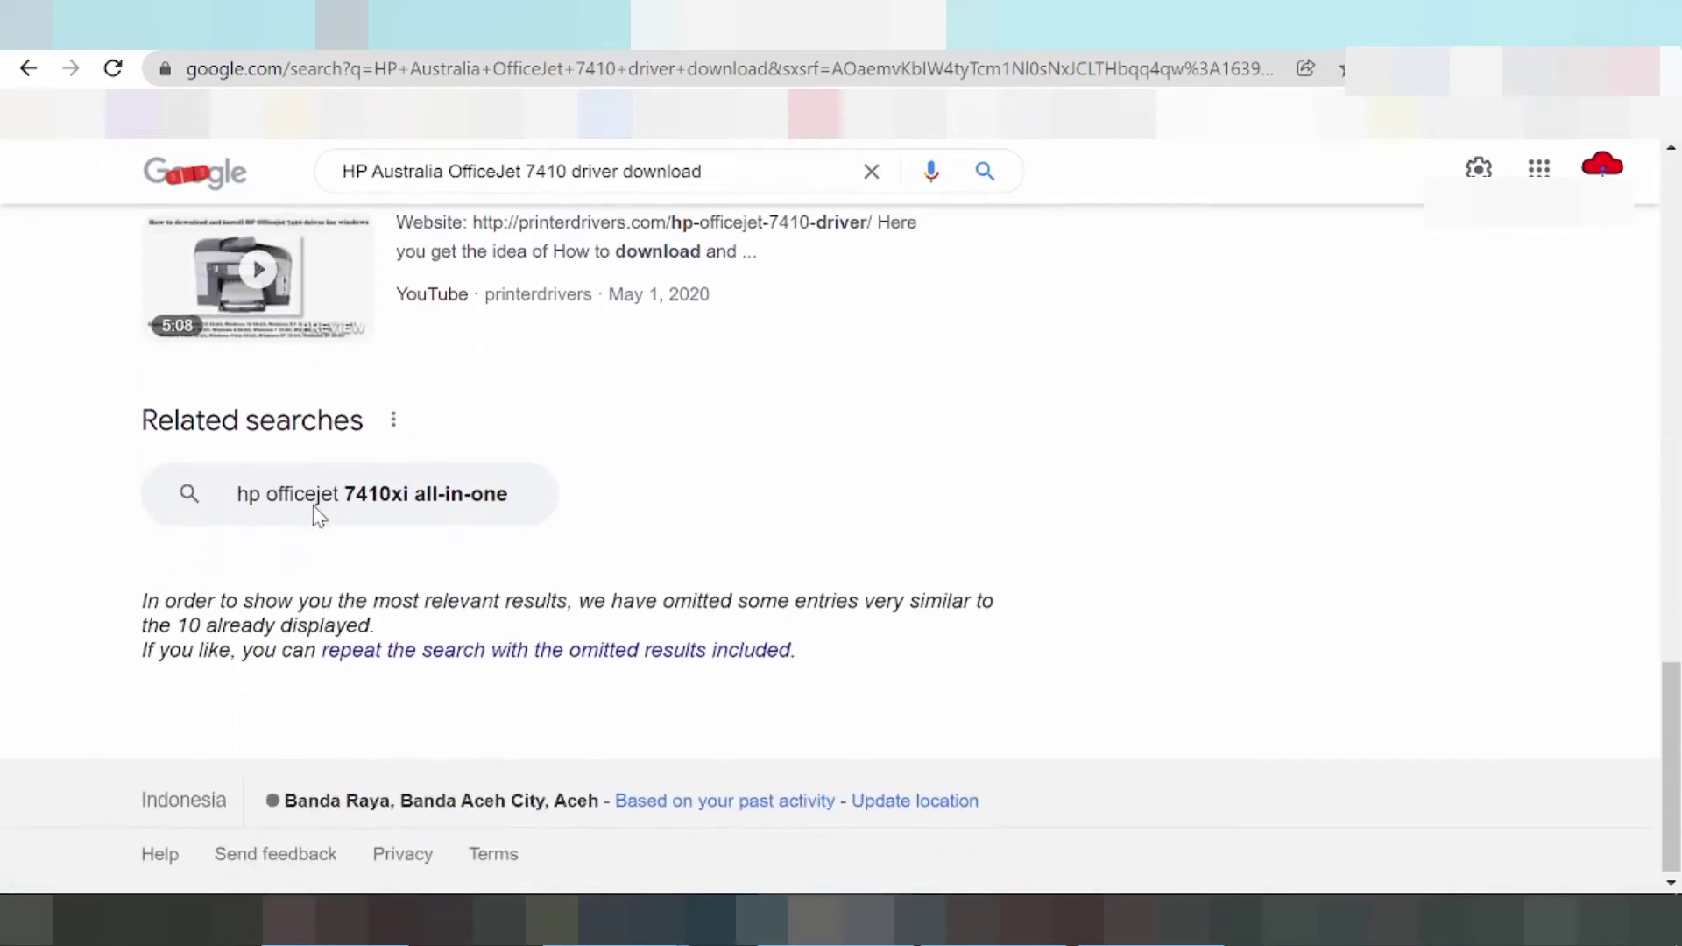
scroll(328, 495, "up", 10)
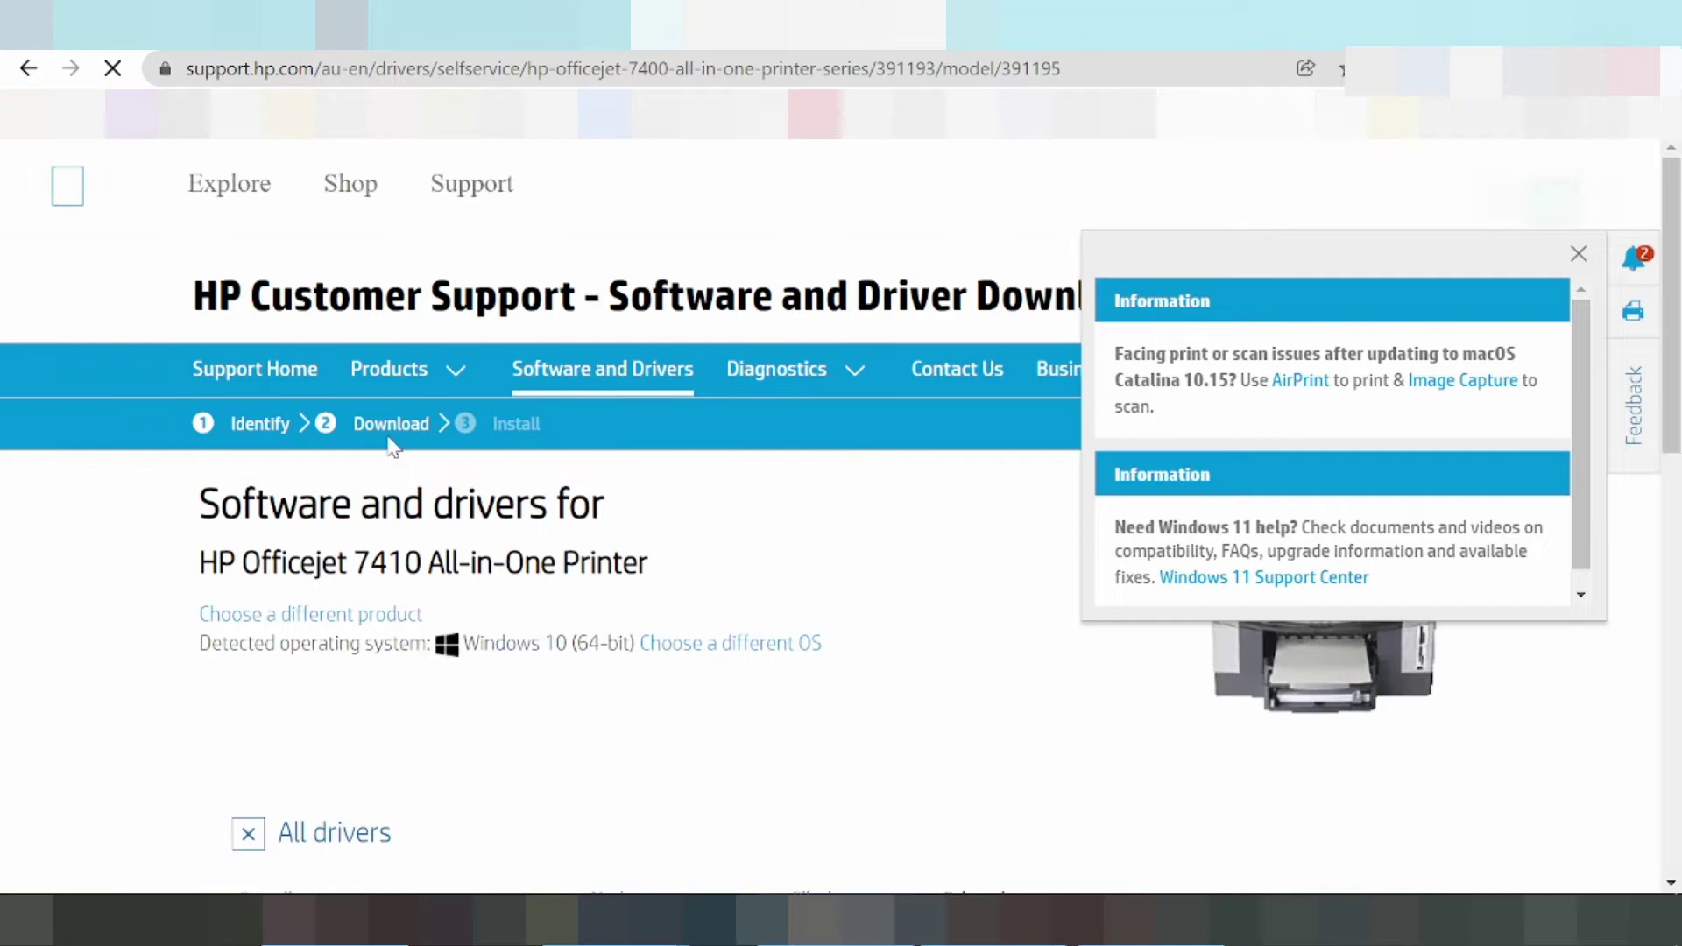
Scroll down to the Officejet 7410 All drivers list for Windows 10 (64-bit).
scroll(611, 372, "down", 4)
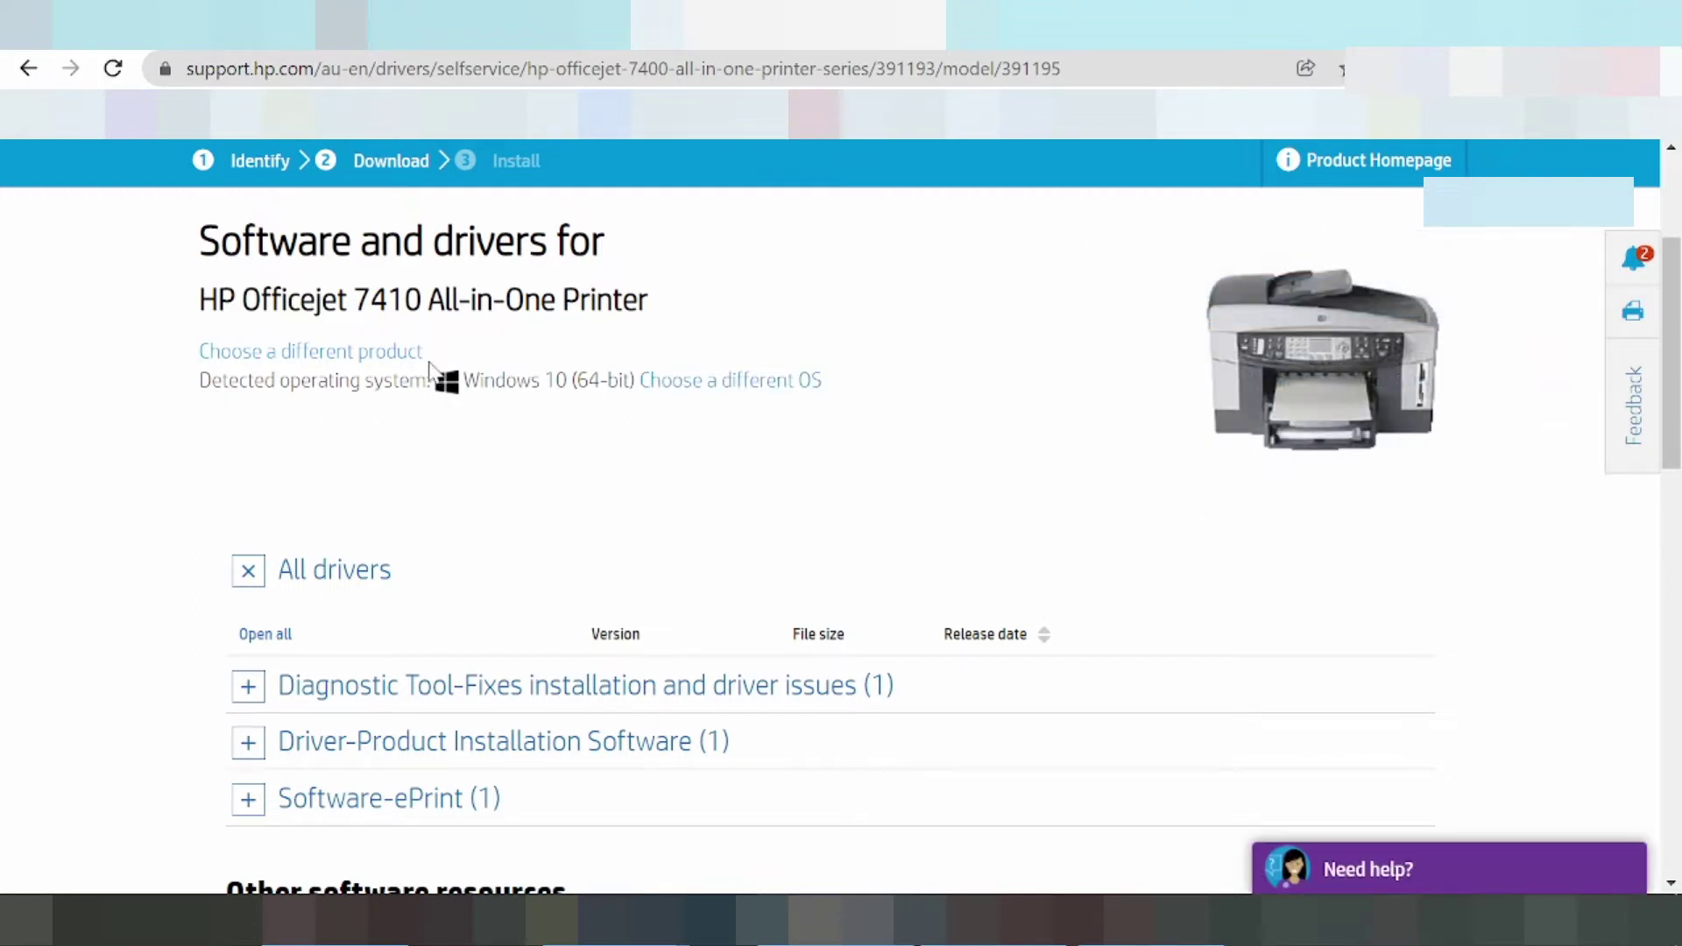
Change the driver listing's operating system to Mac OS, version macOS 10.12.
left_click(718, 386)
left_click(639, 497)
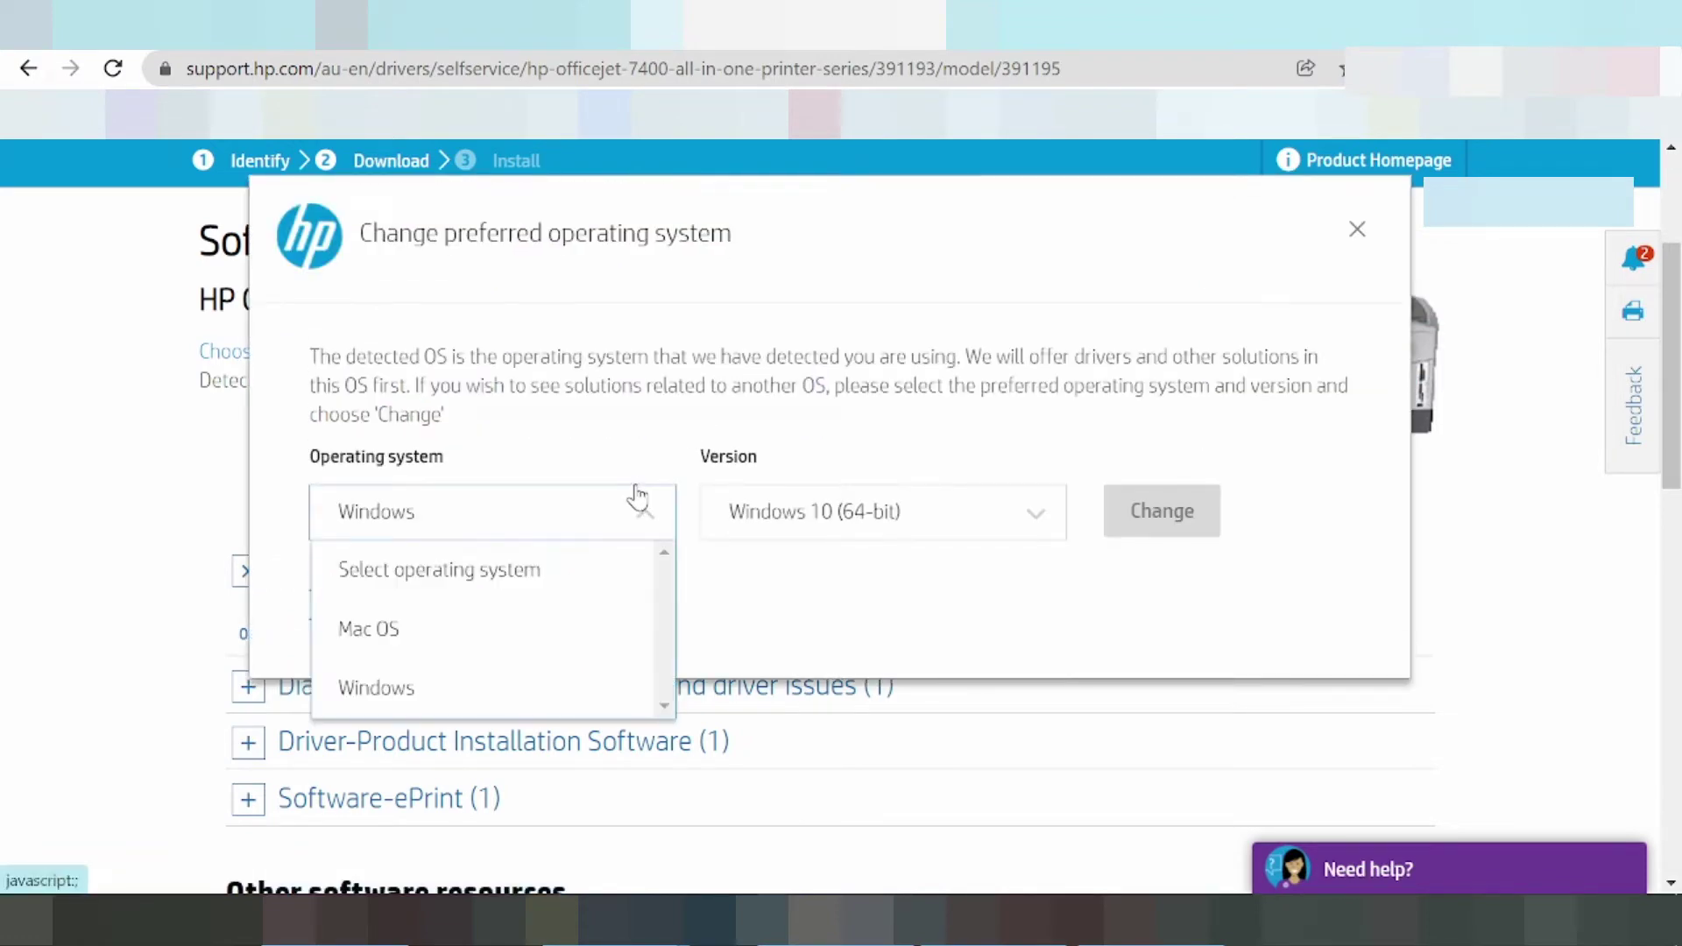
left_click(394, 644)
left_click(773, 525)
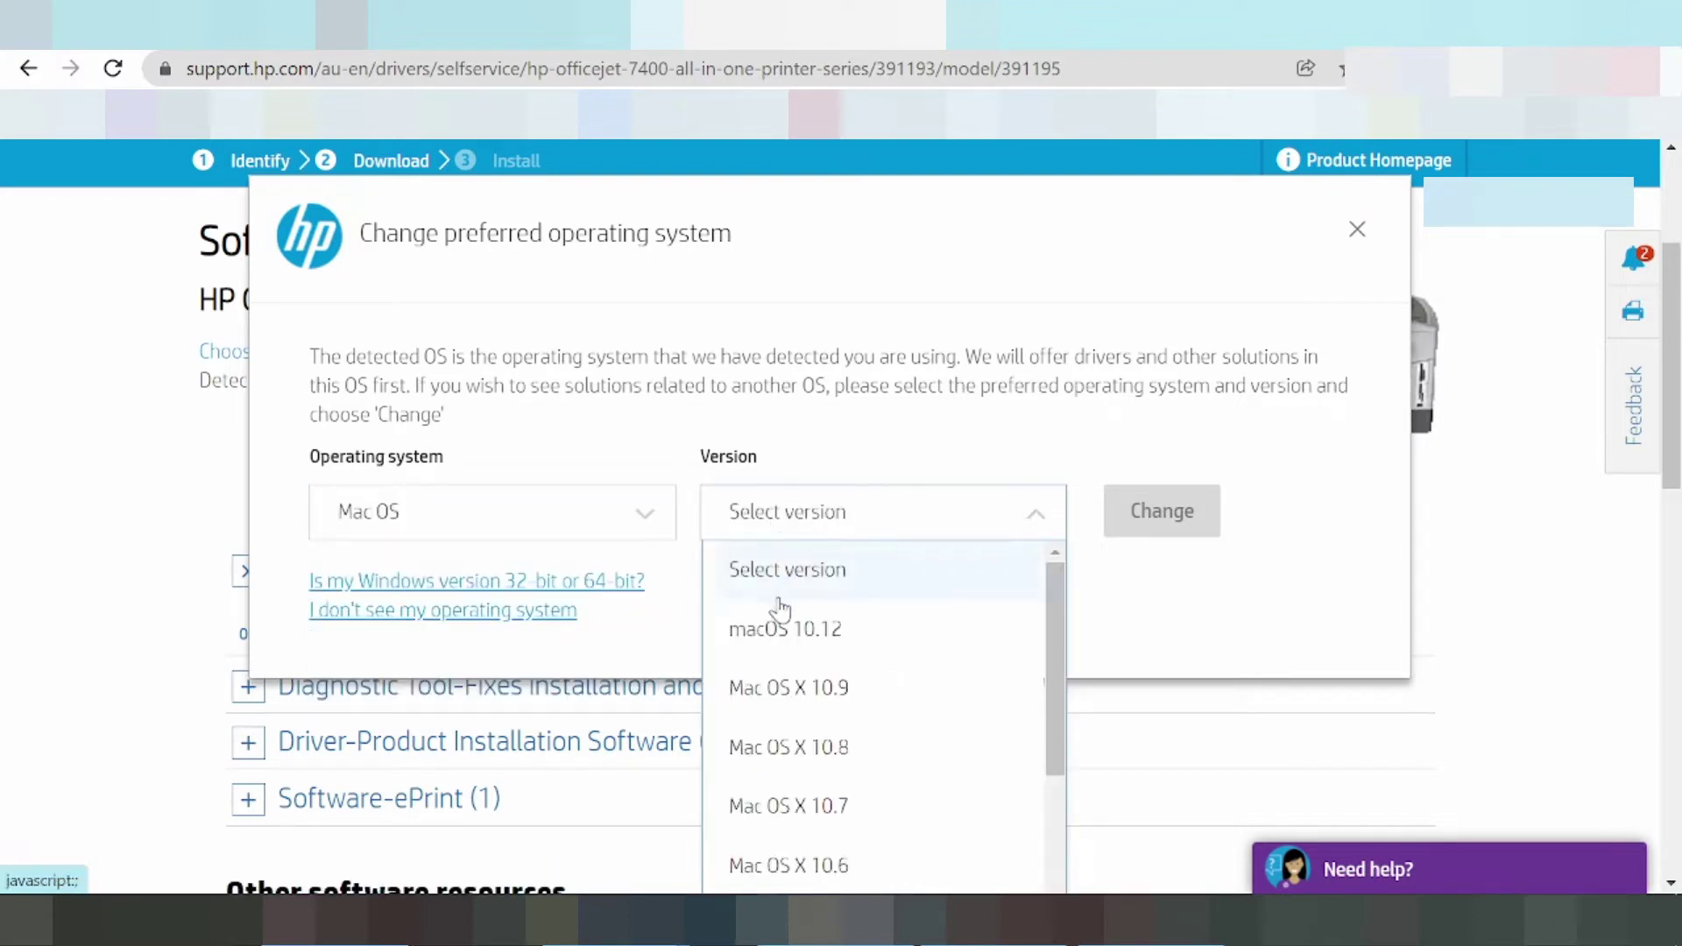
scroll(780, 648, "down", 3)
scroll(799, 708, "down", 3)
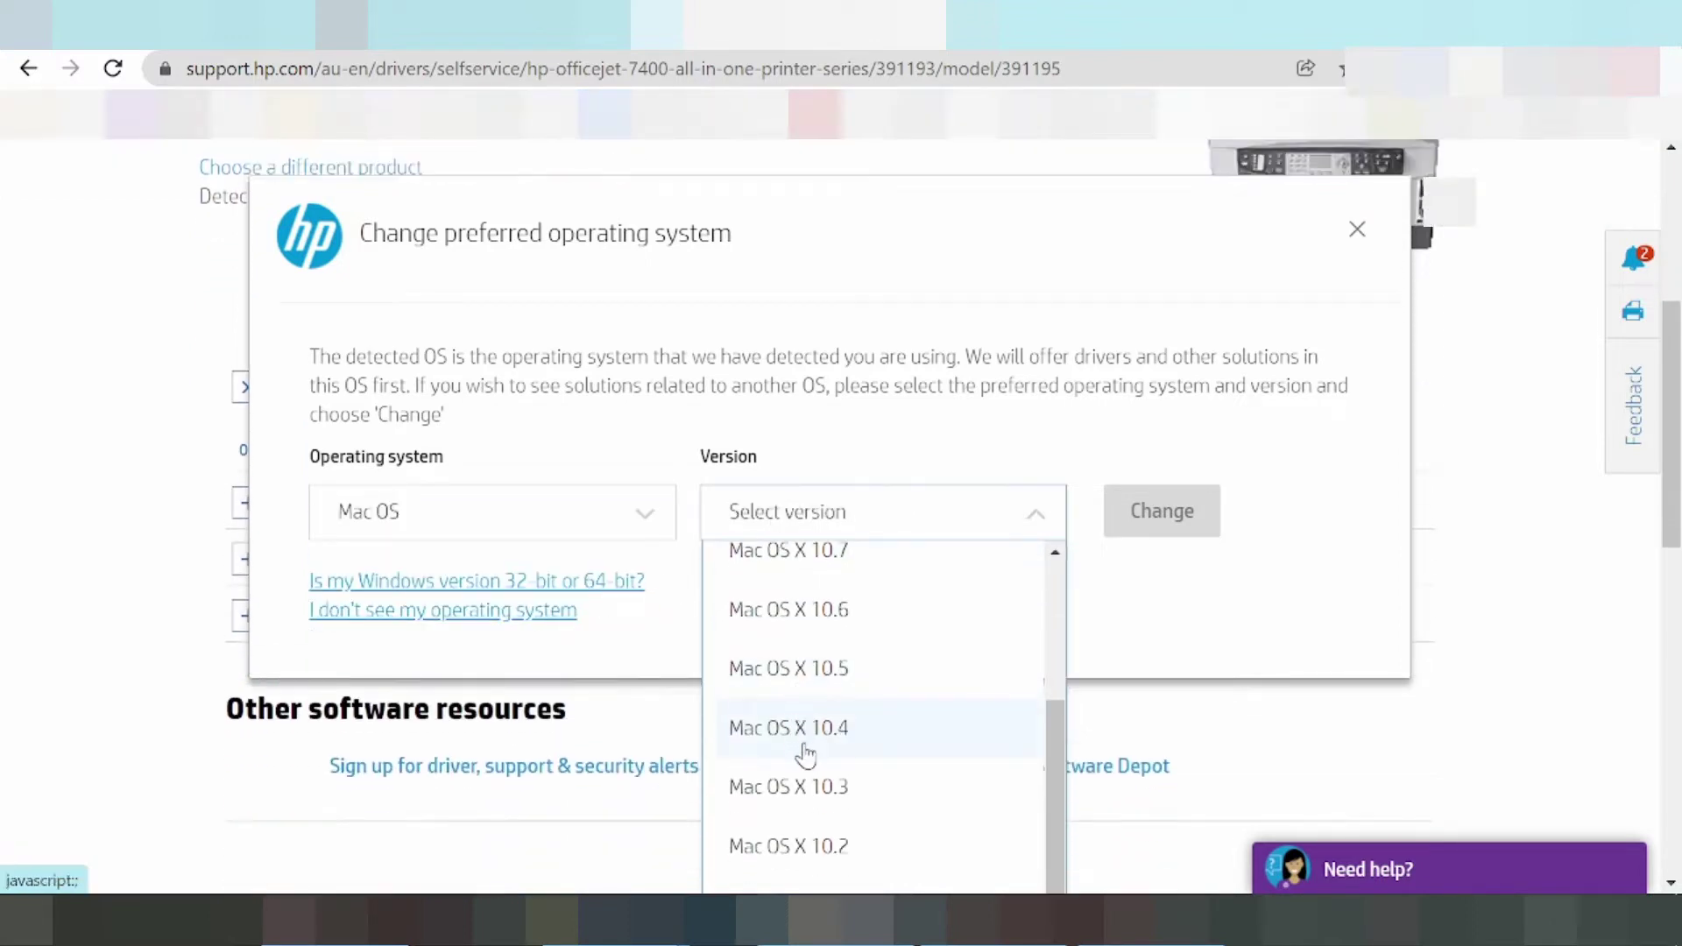
scroll(787, 675, "up", 4)
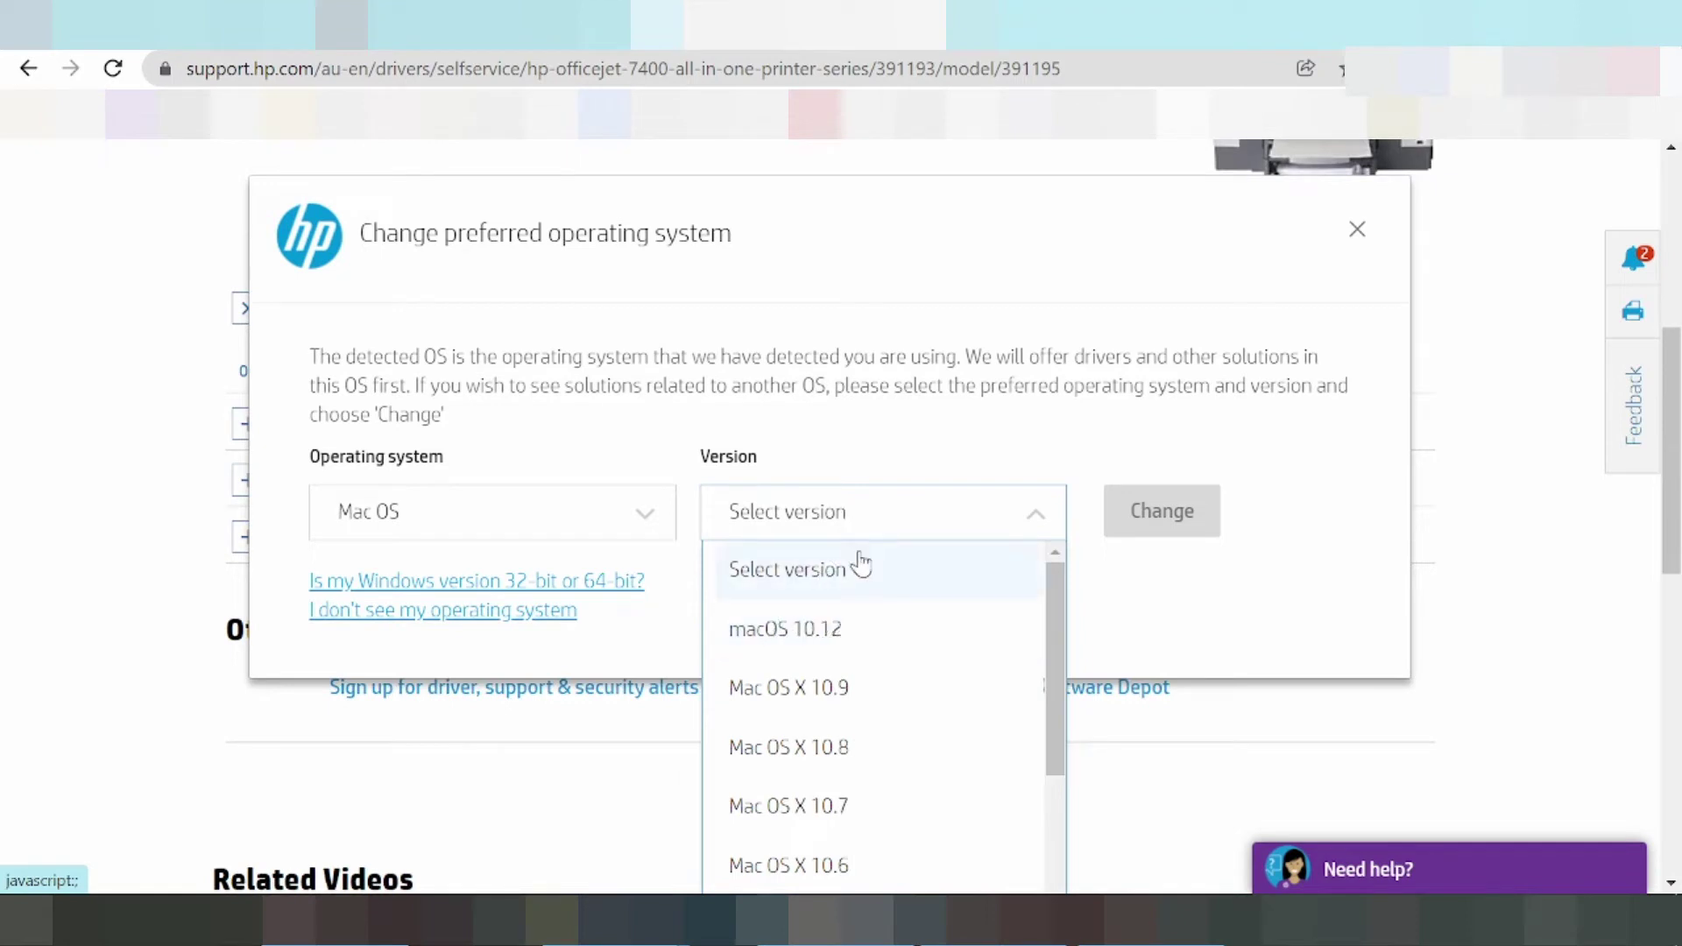
scroll(859, 578, "down", 2)
scroll(867, 611, "up", 2)
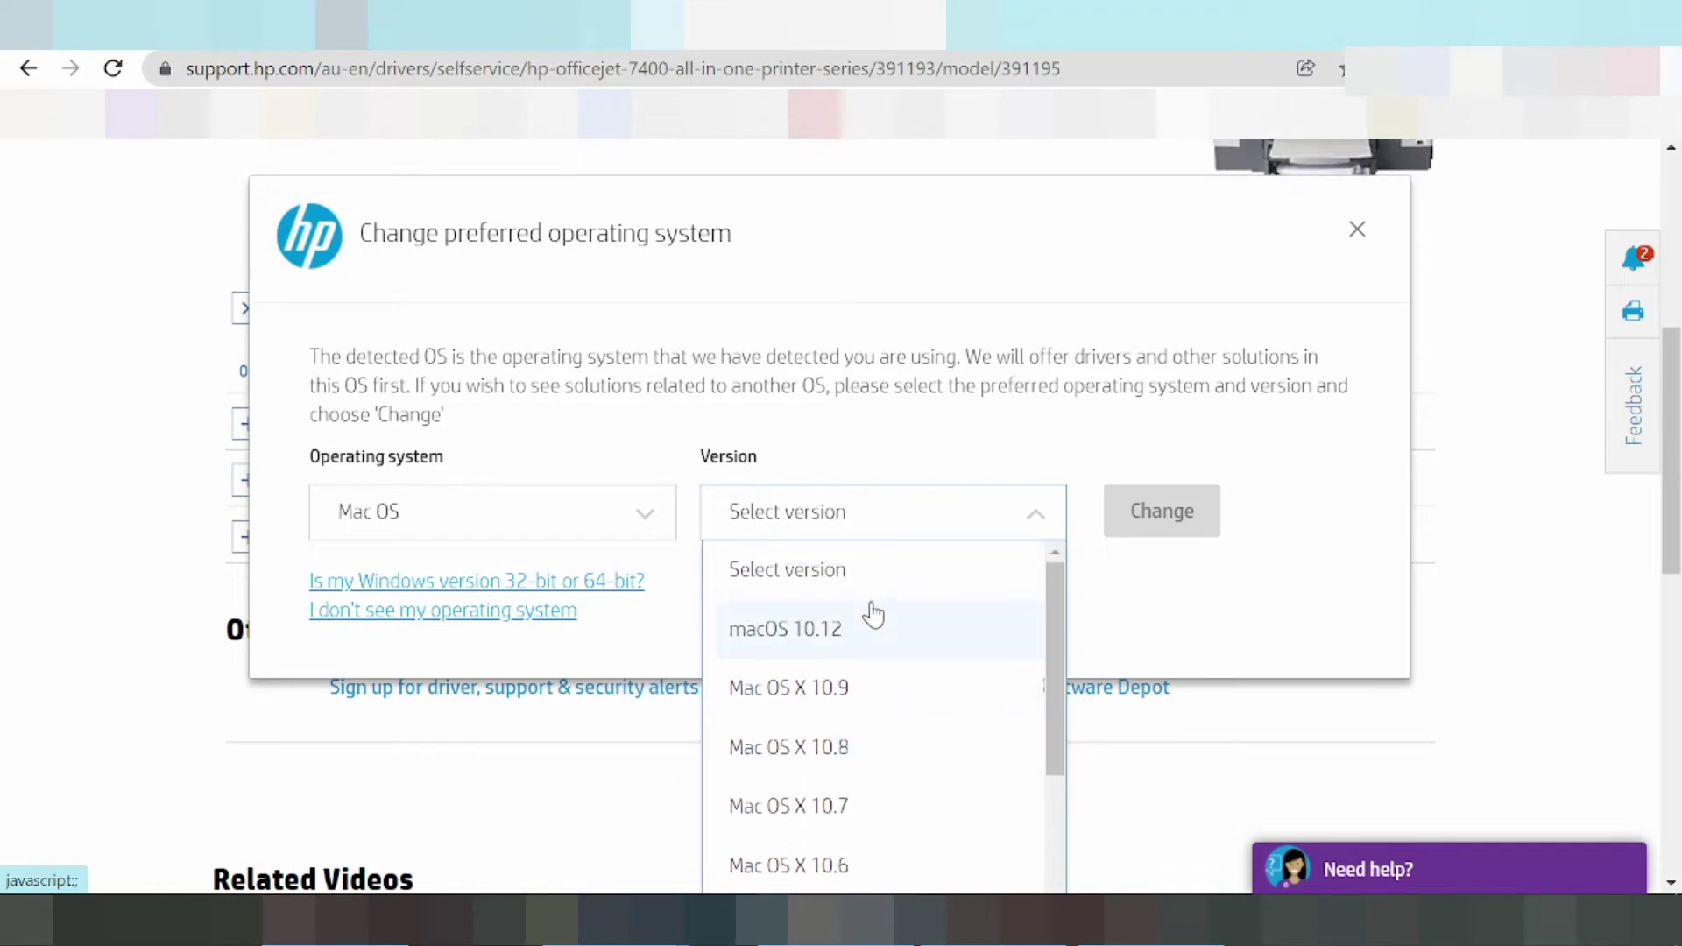
left_click(803, 644)
left_click(1148, 512)
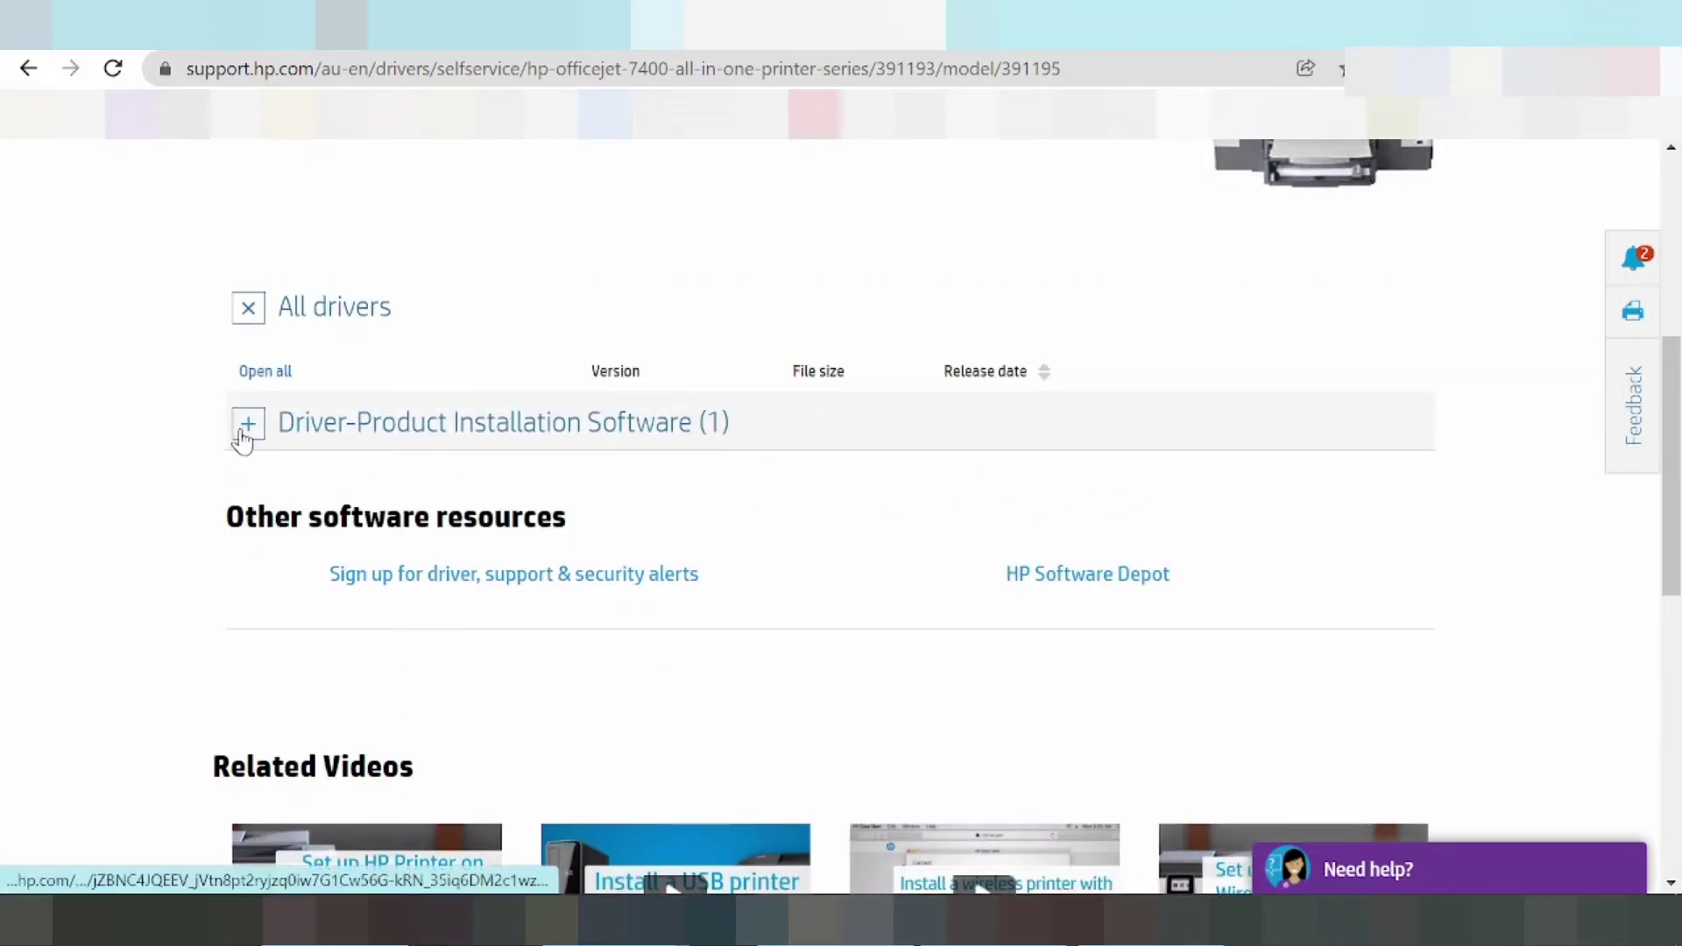
Expand Driver-Product Installation Software and show the Mac OS web installers 7.3.1 details.
left_click(245, 429)
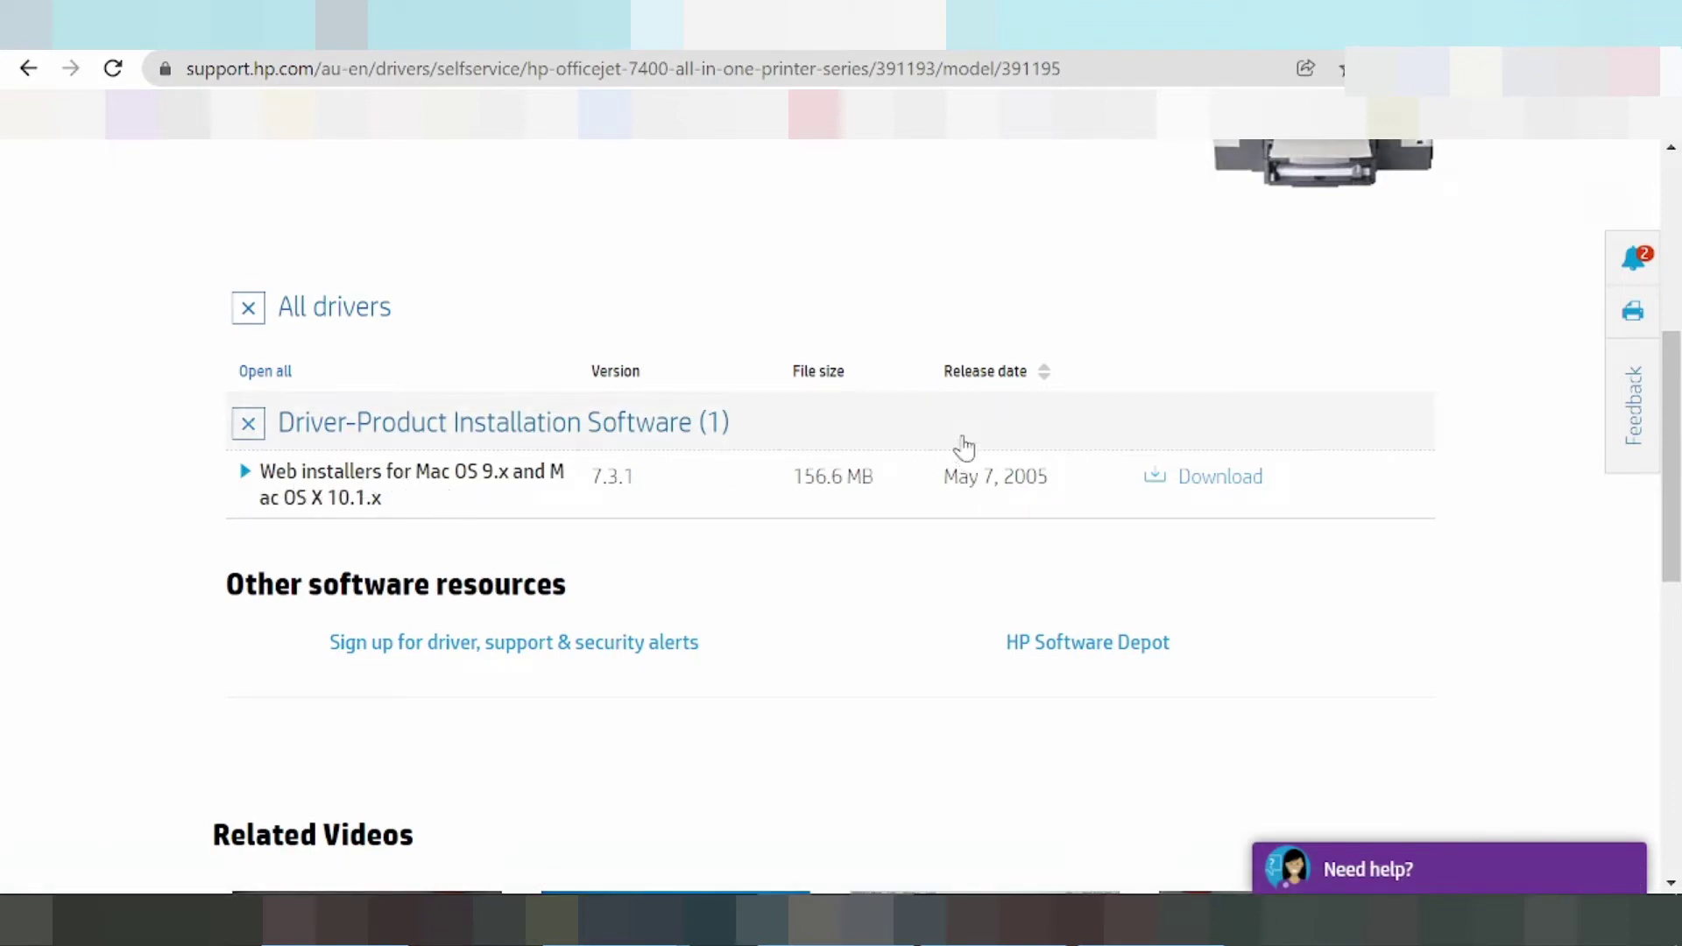
left_click_drag(944, 481, 1036, 477)
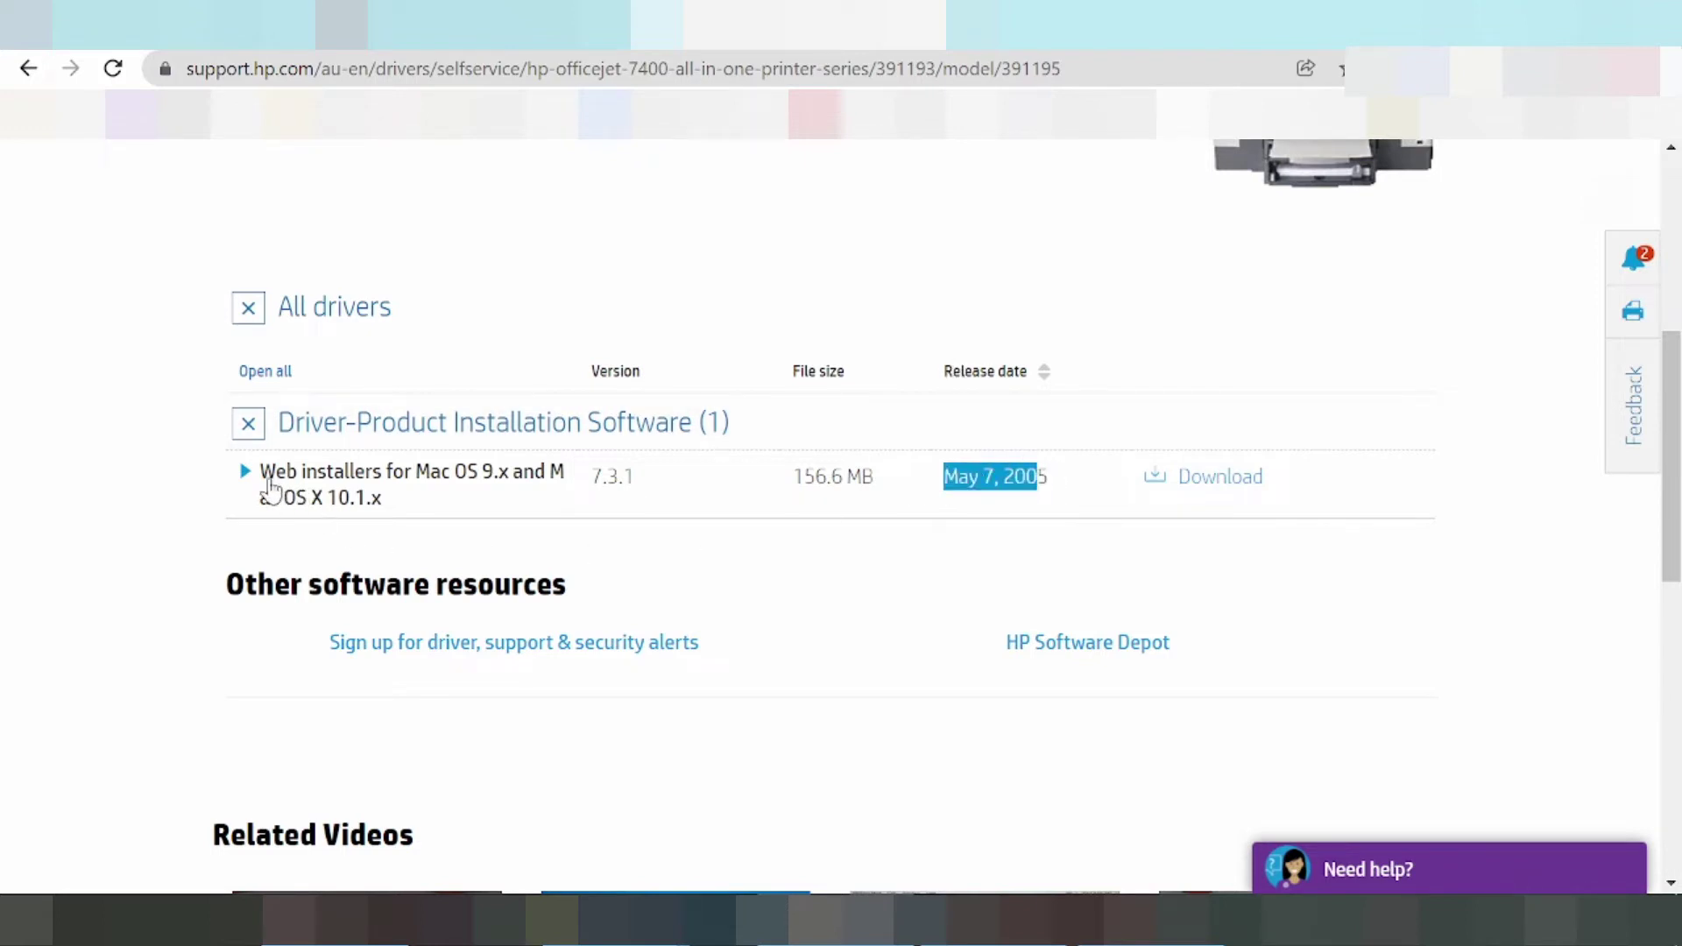
left_click(247, 480)
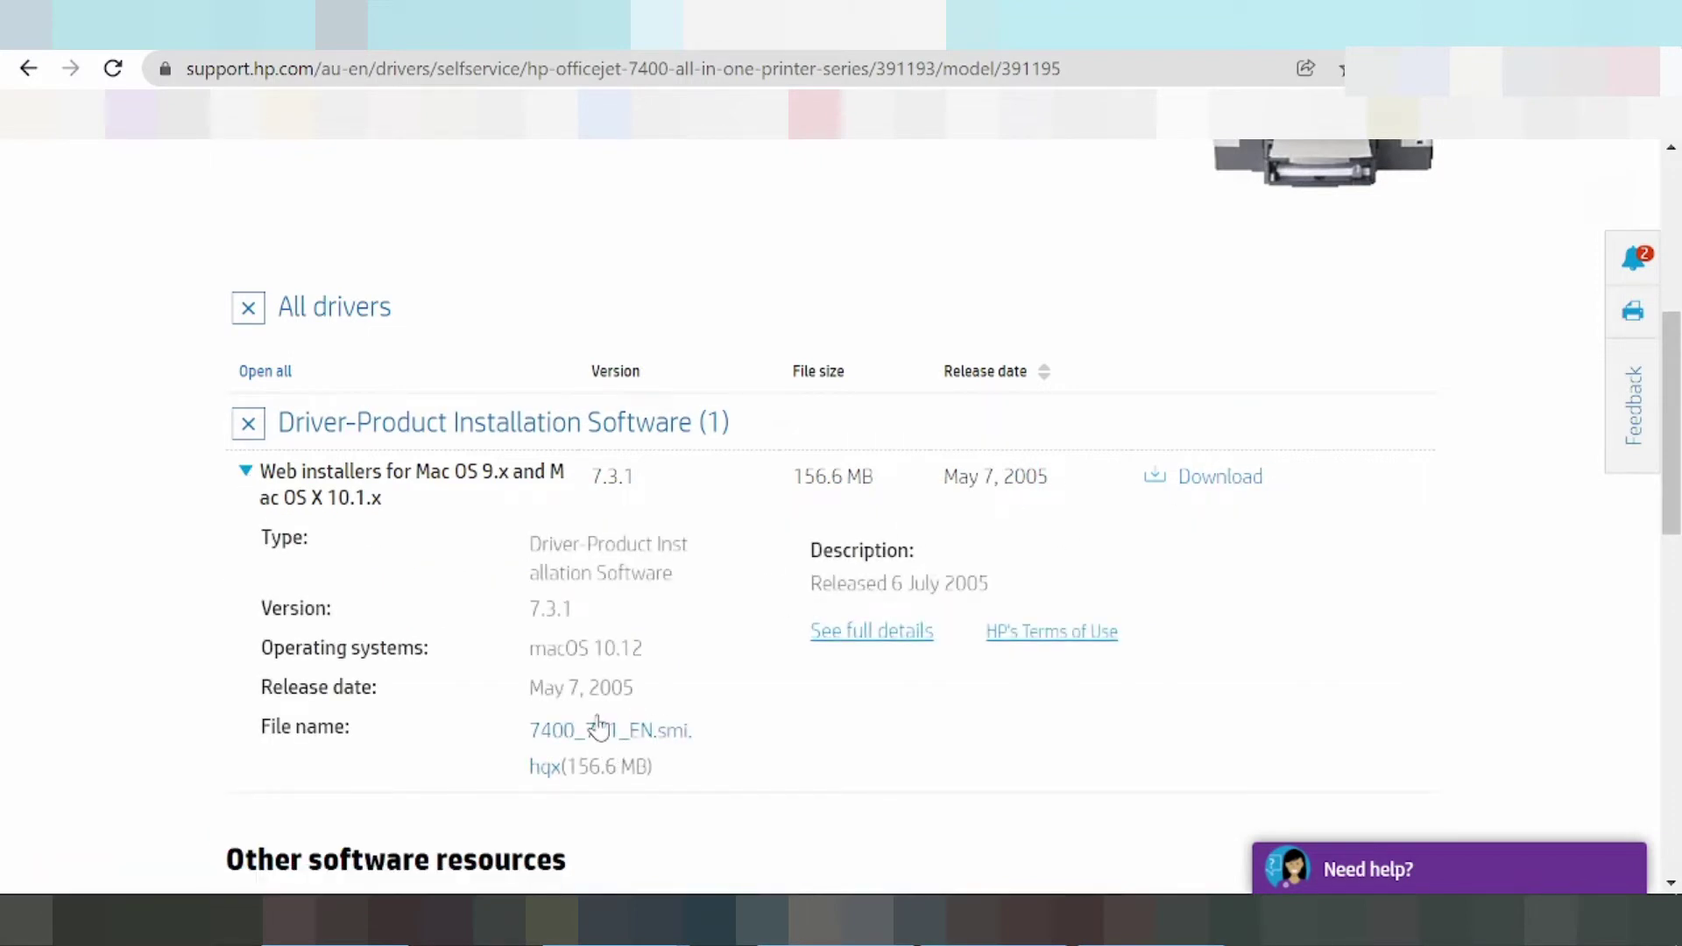
Begin choosing Windows as the operating system, then close the dialog without applying.
scroll(590, 713, "up", 5)
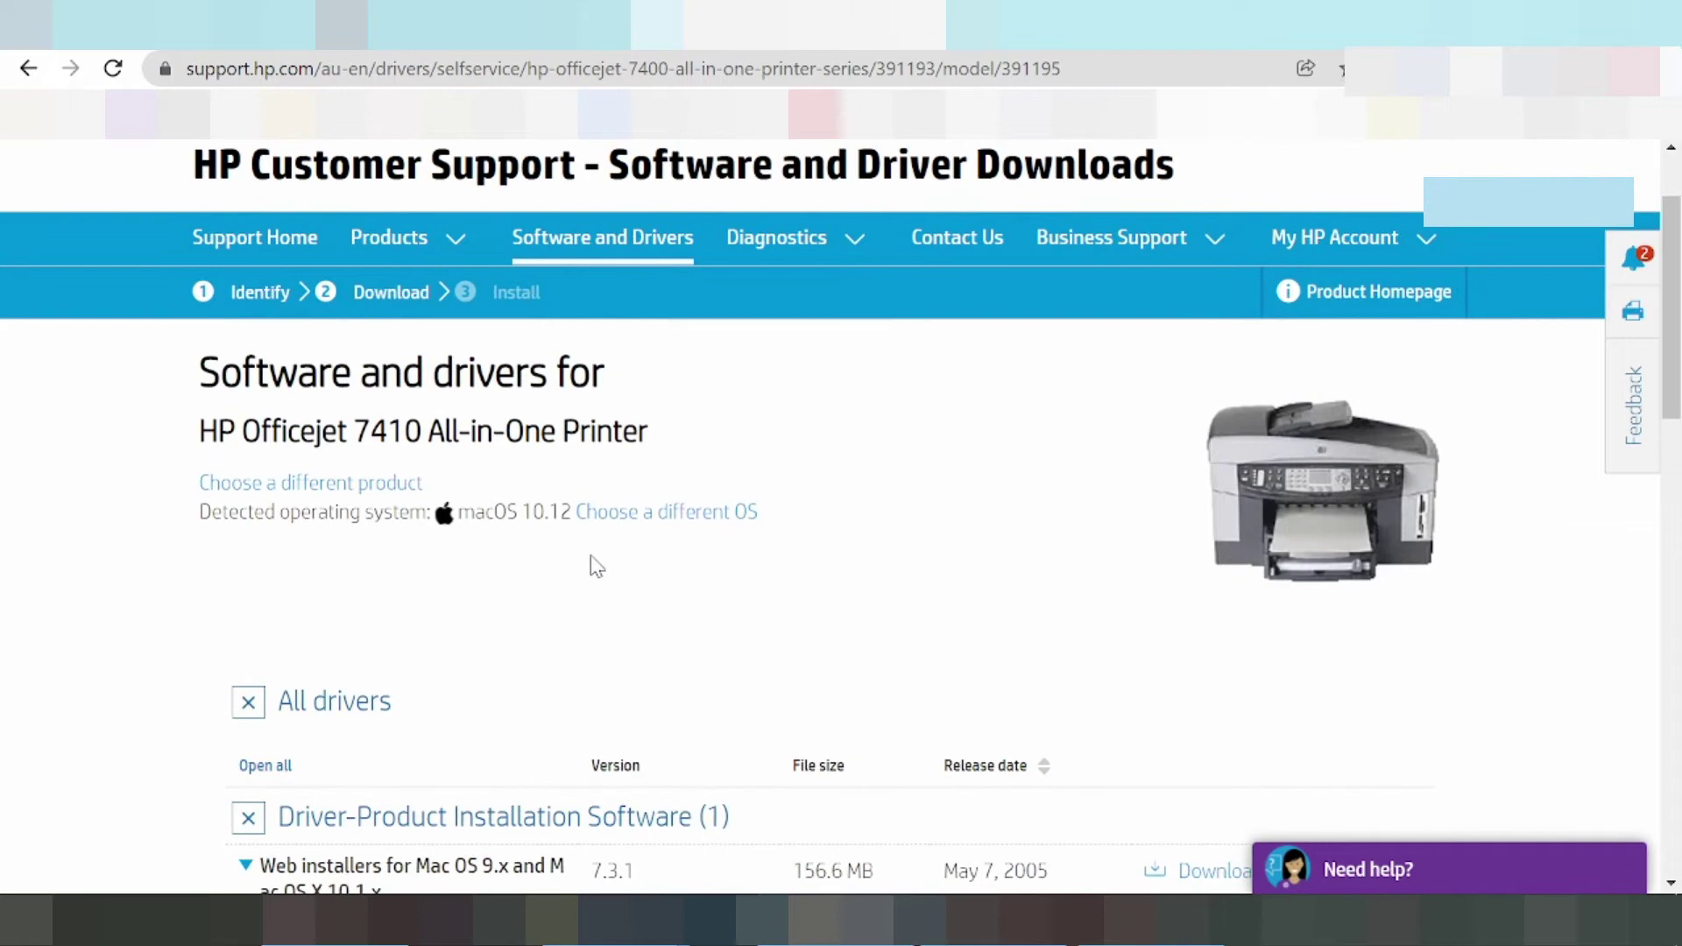
left_click(623, 513)
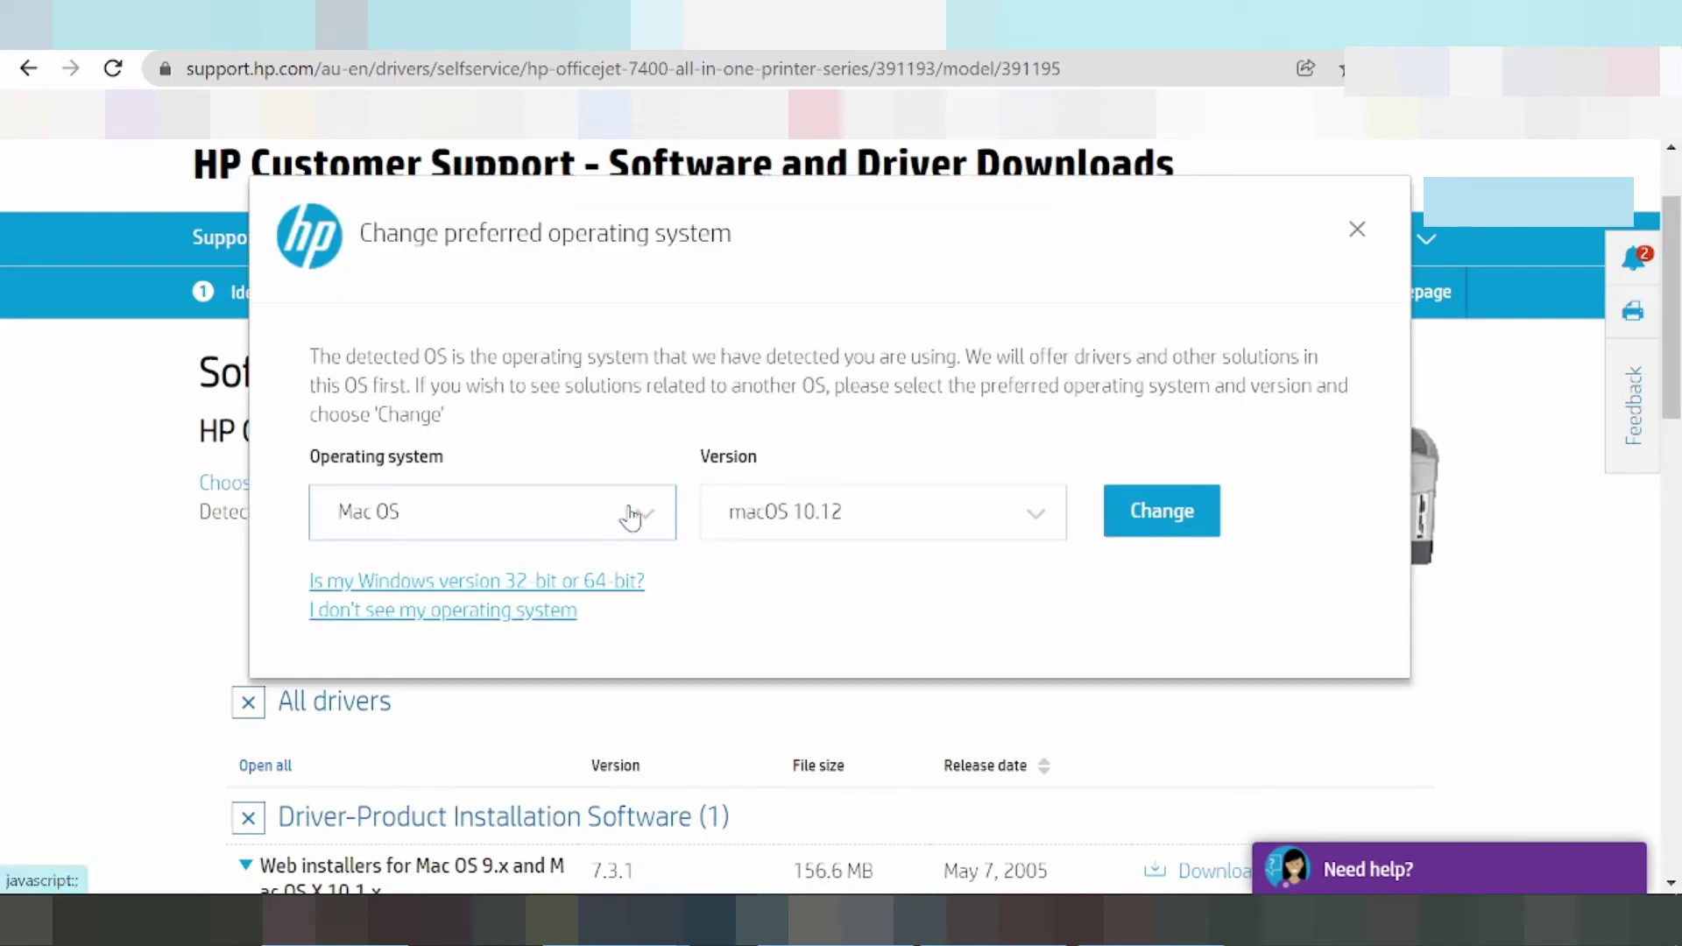
left_click(536, 534)
left_click(361, 688)
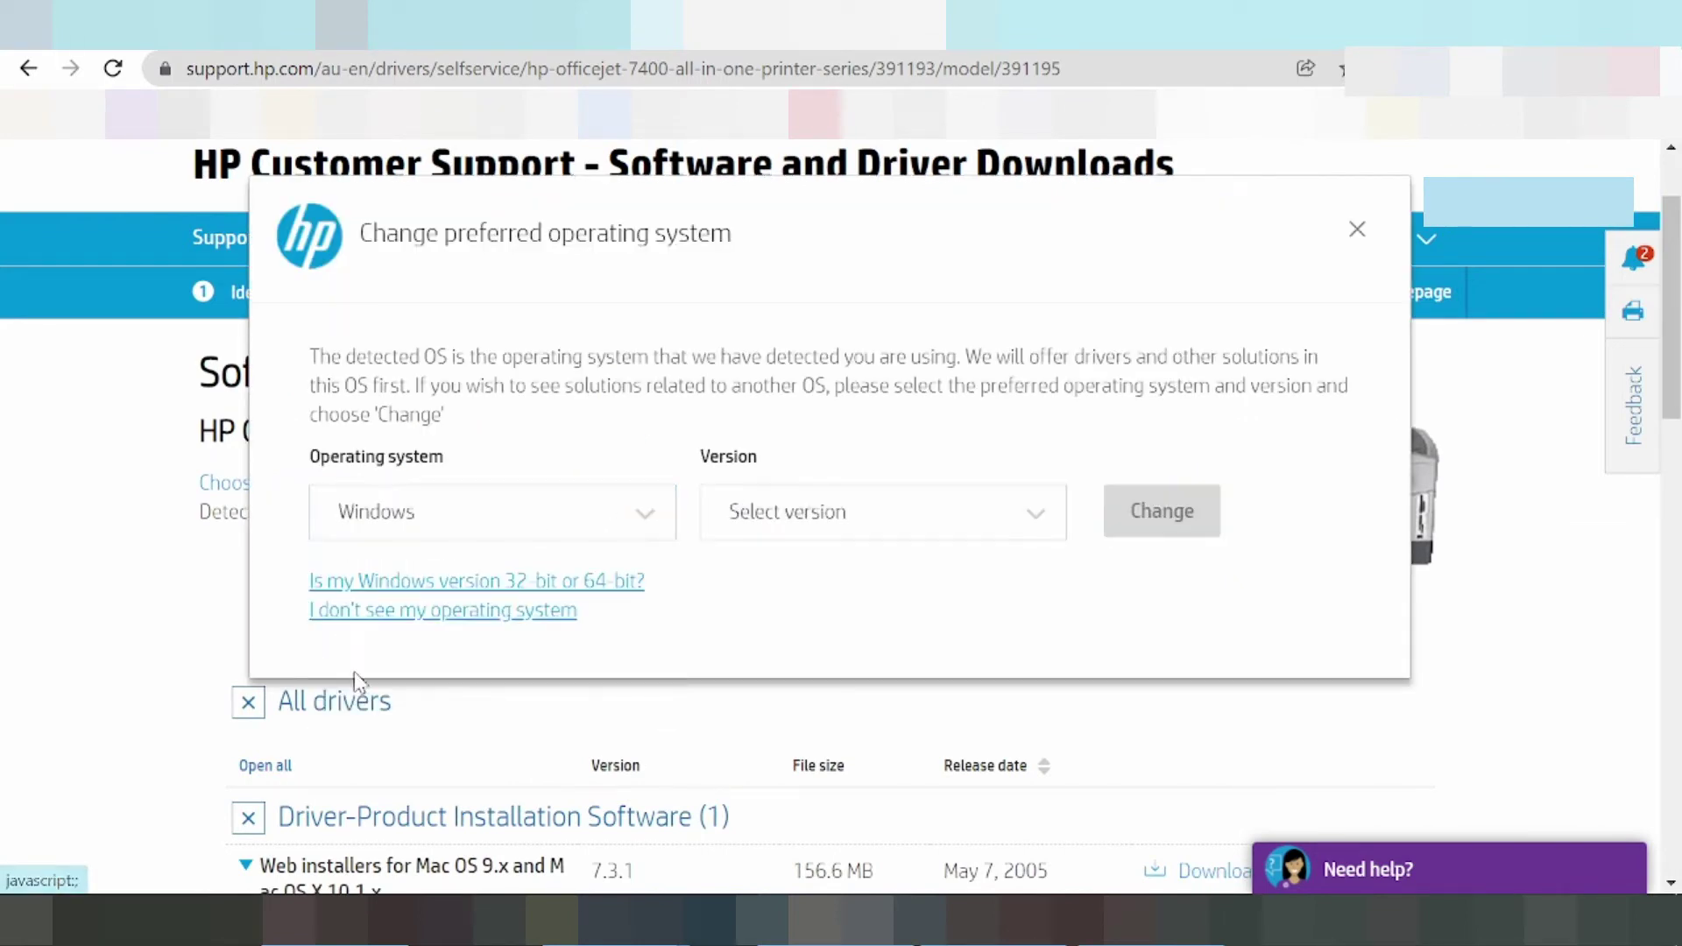
left_click(408, 529)
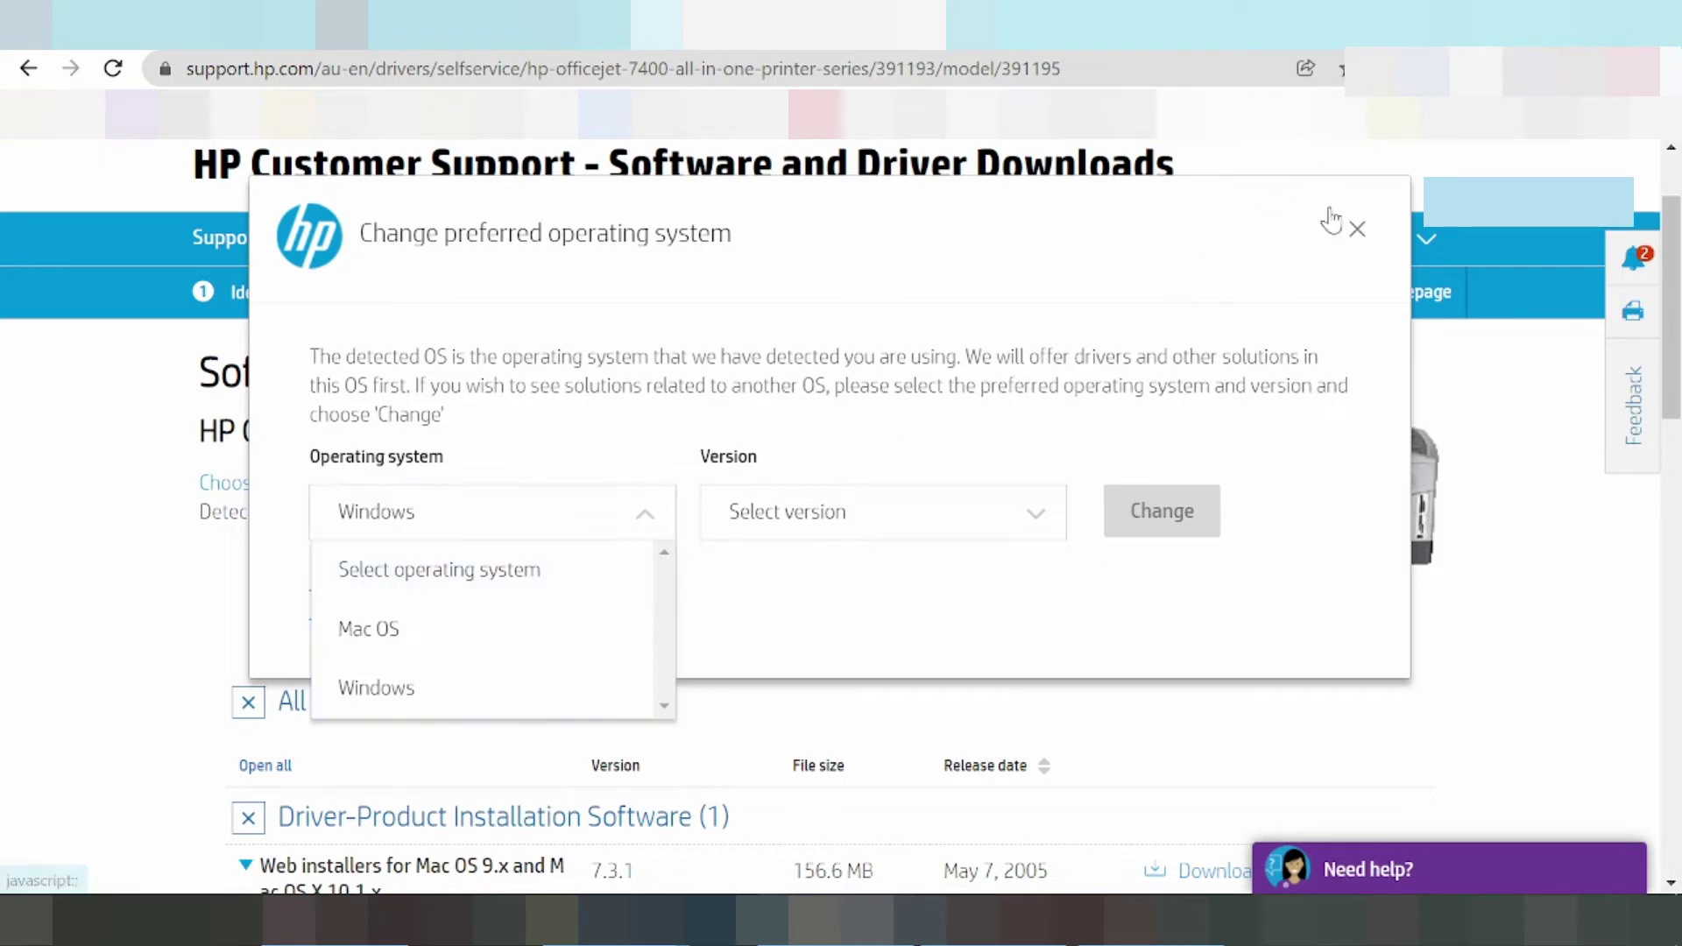
left_click(1354, 231)
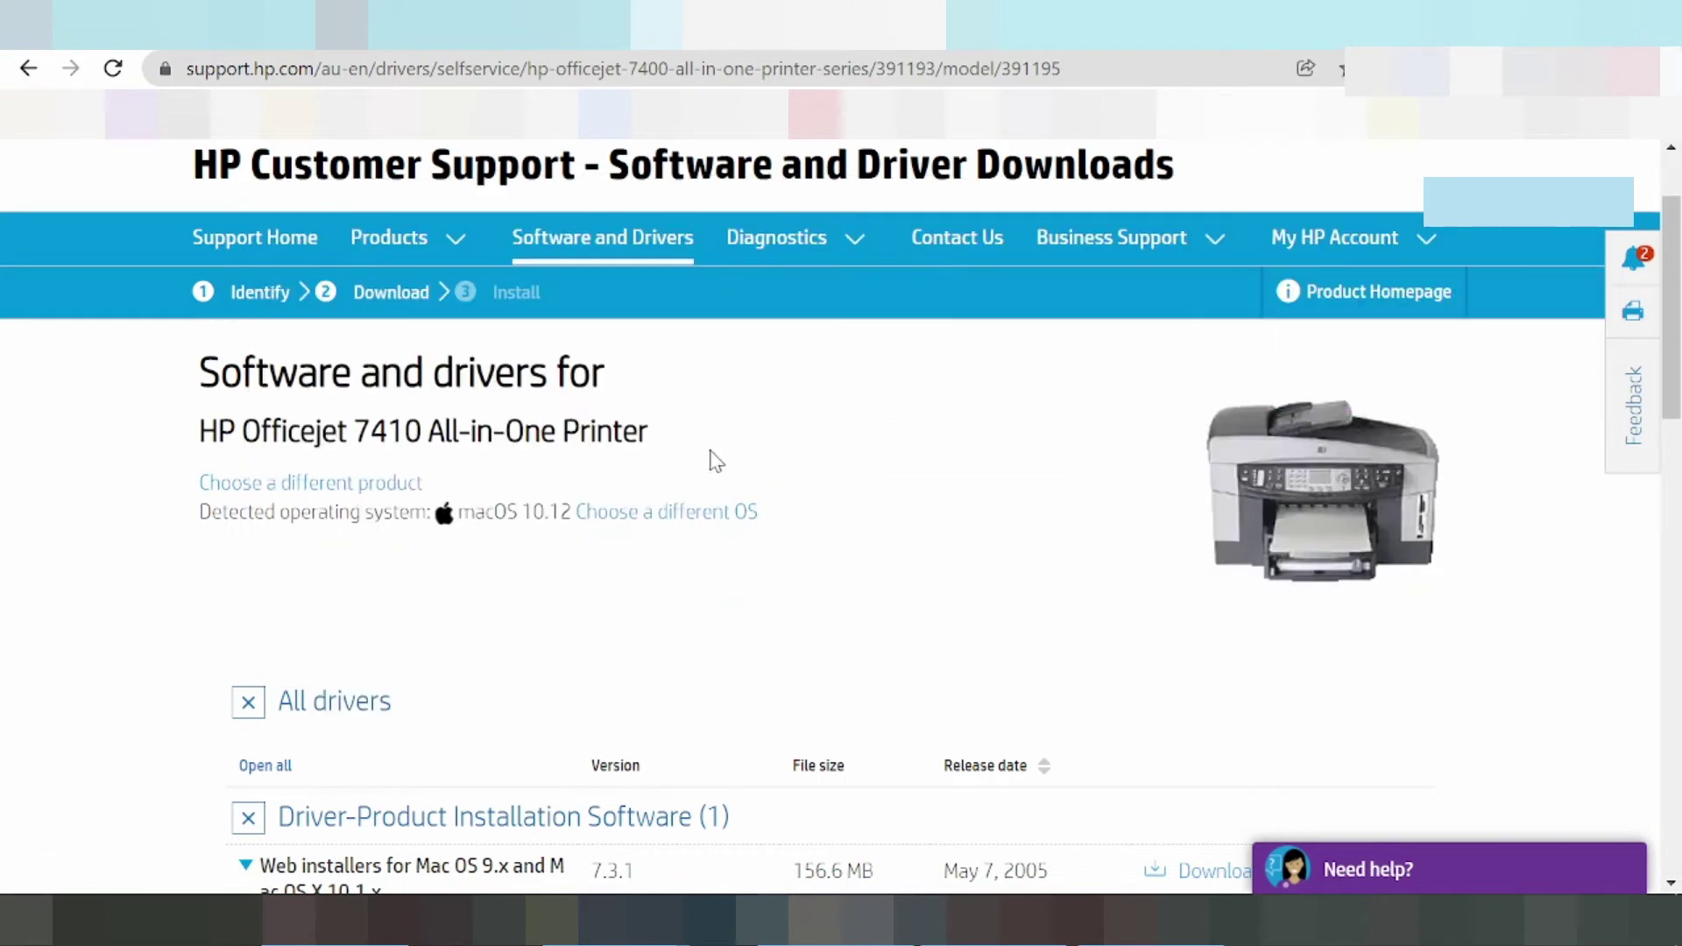
Select Windows, version Windows 10 (64-bit), and apply it to the driver list.
left_click(621, 524)
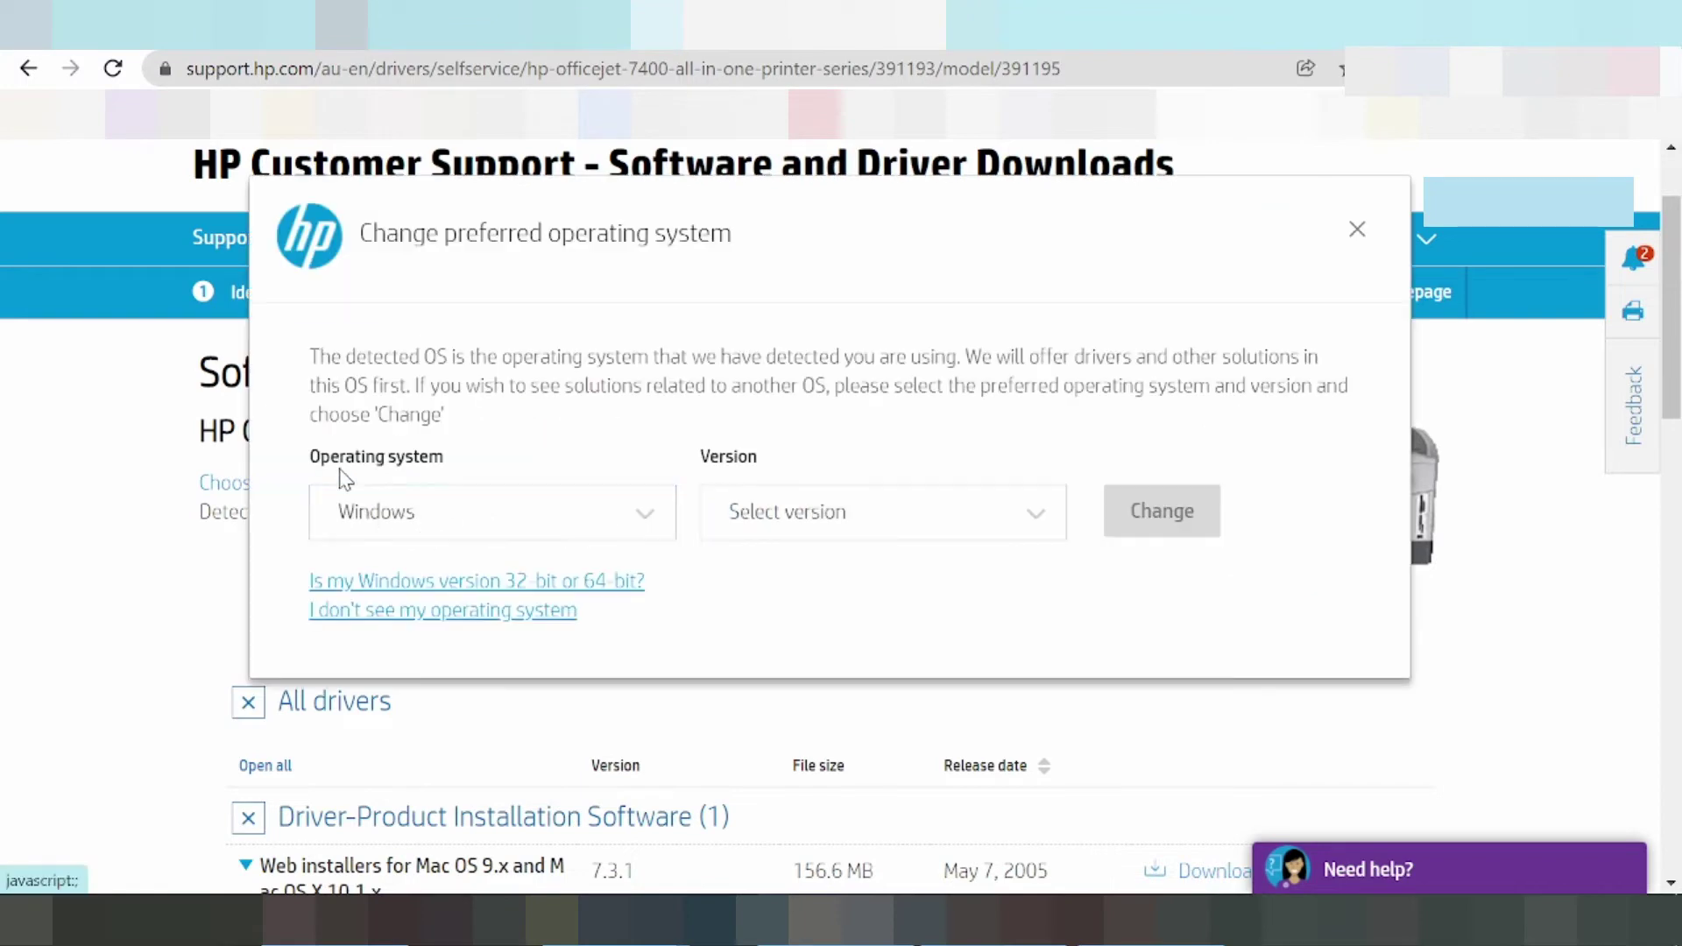
left_click_drag(320, 464, 393, 462)
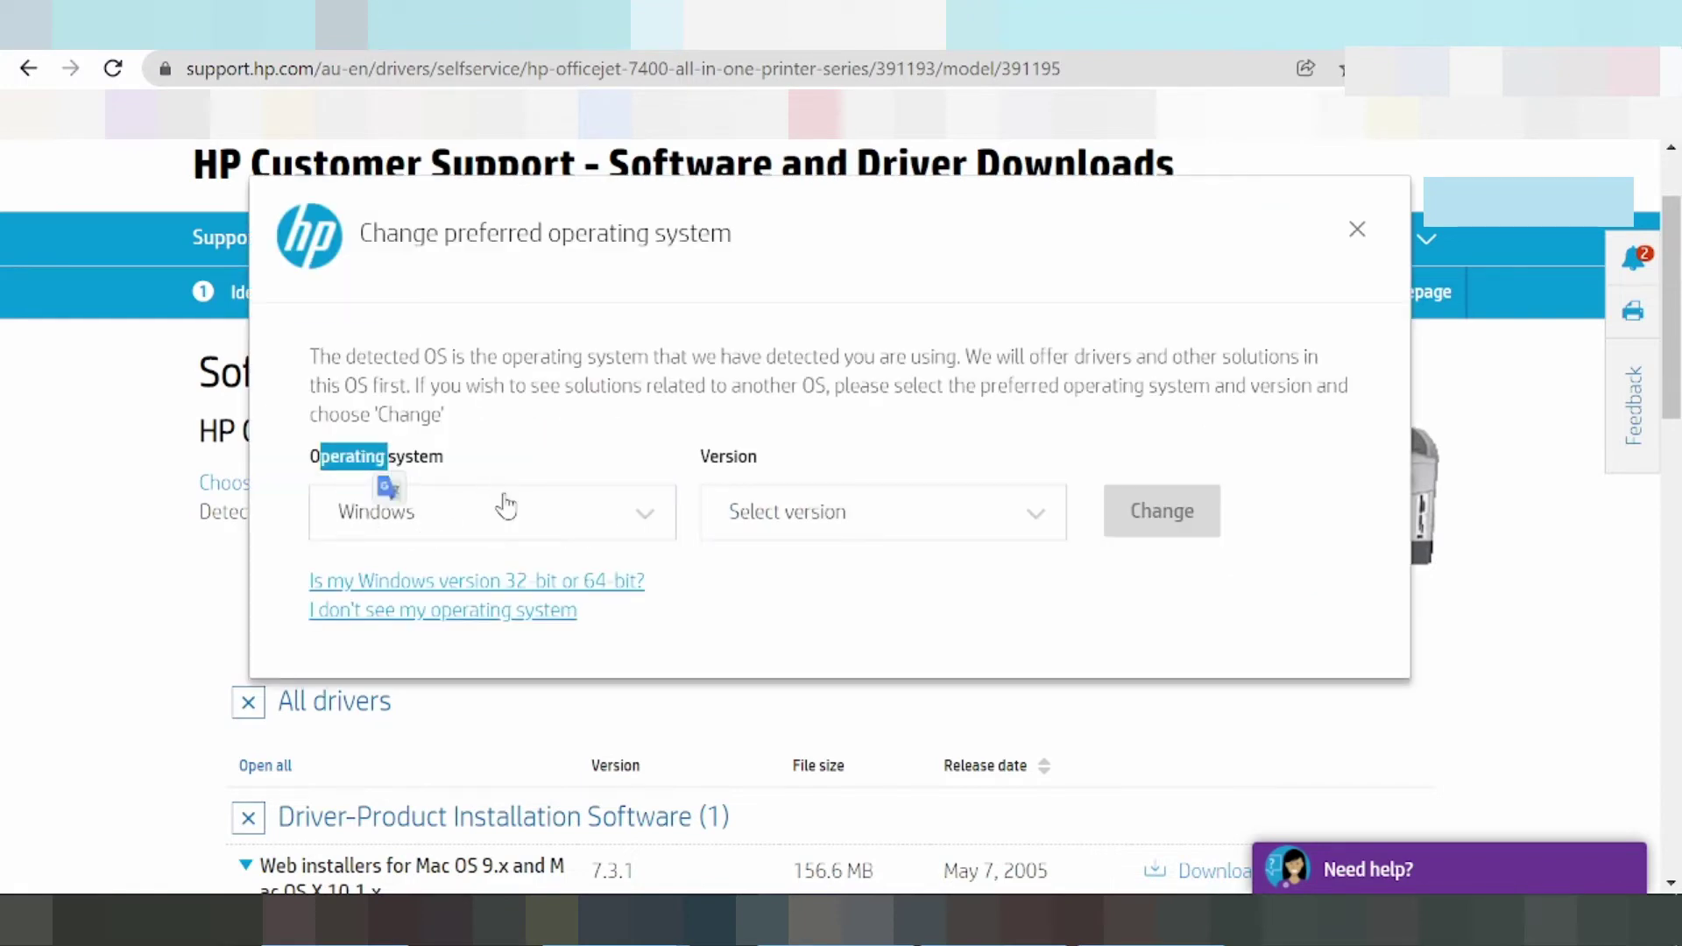
left_click(501, 523)
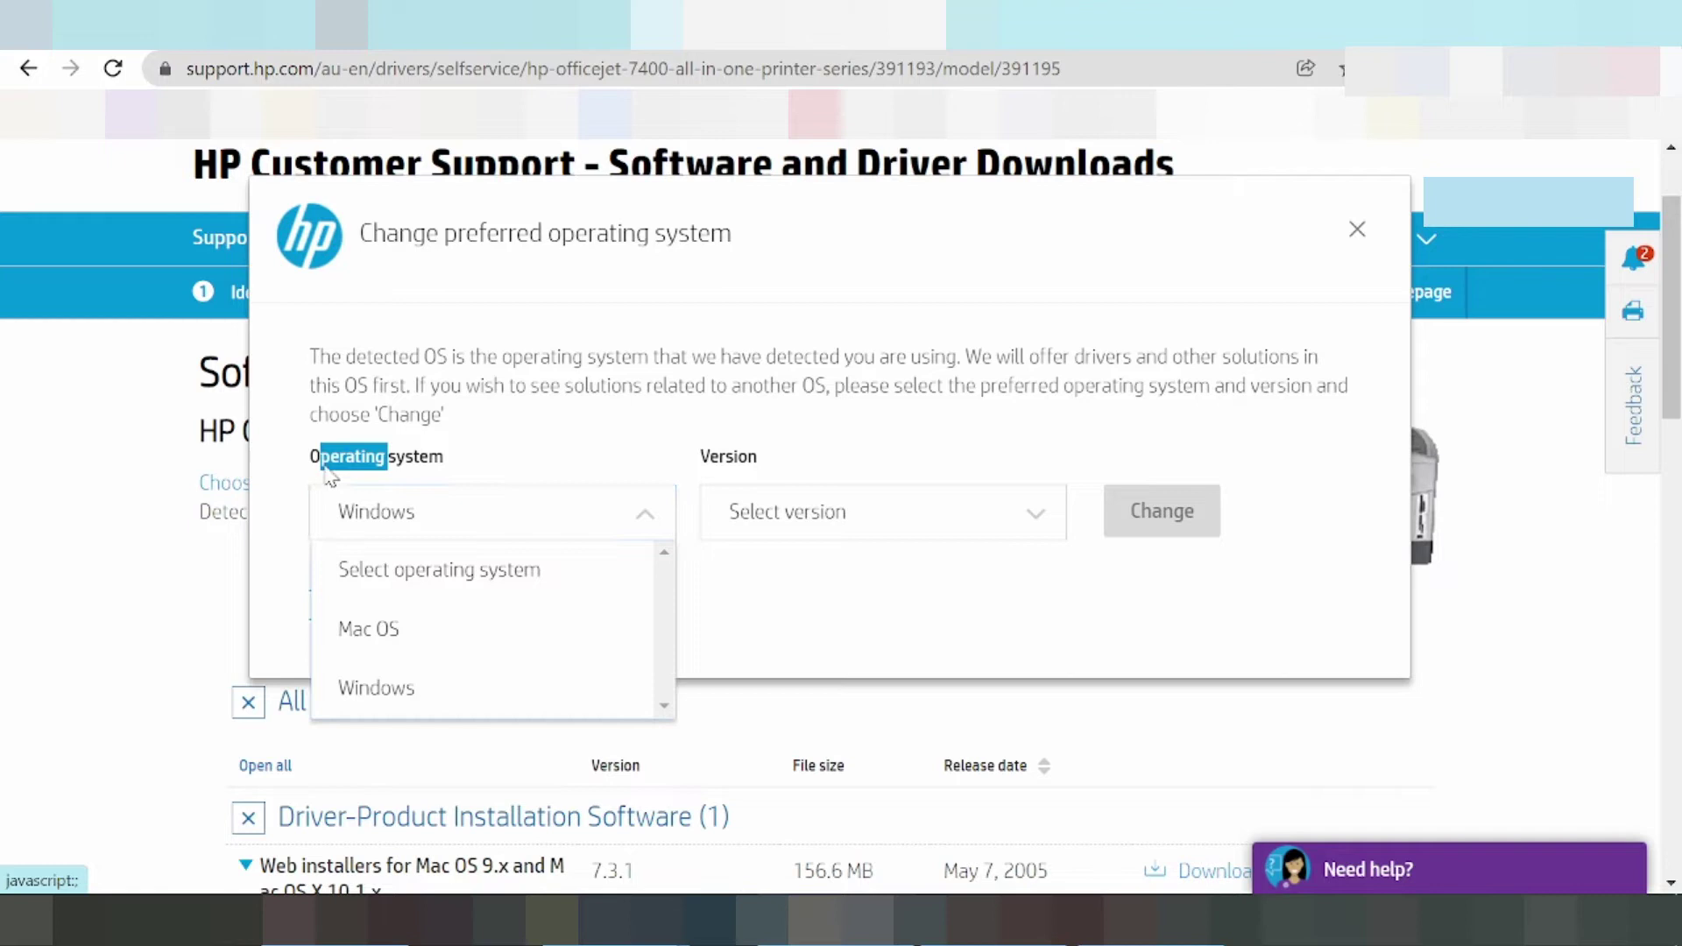
left_click(391, 696)
left_click(782, 525)
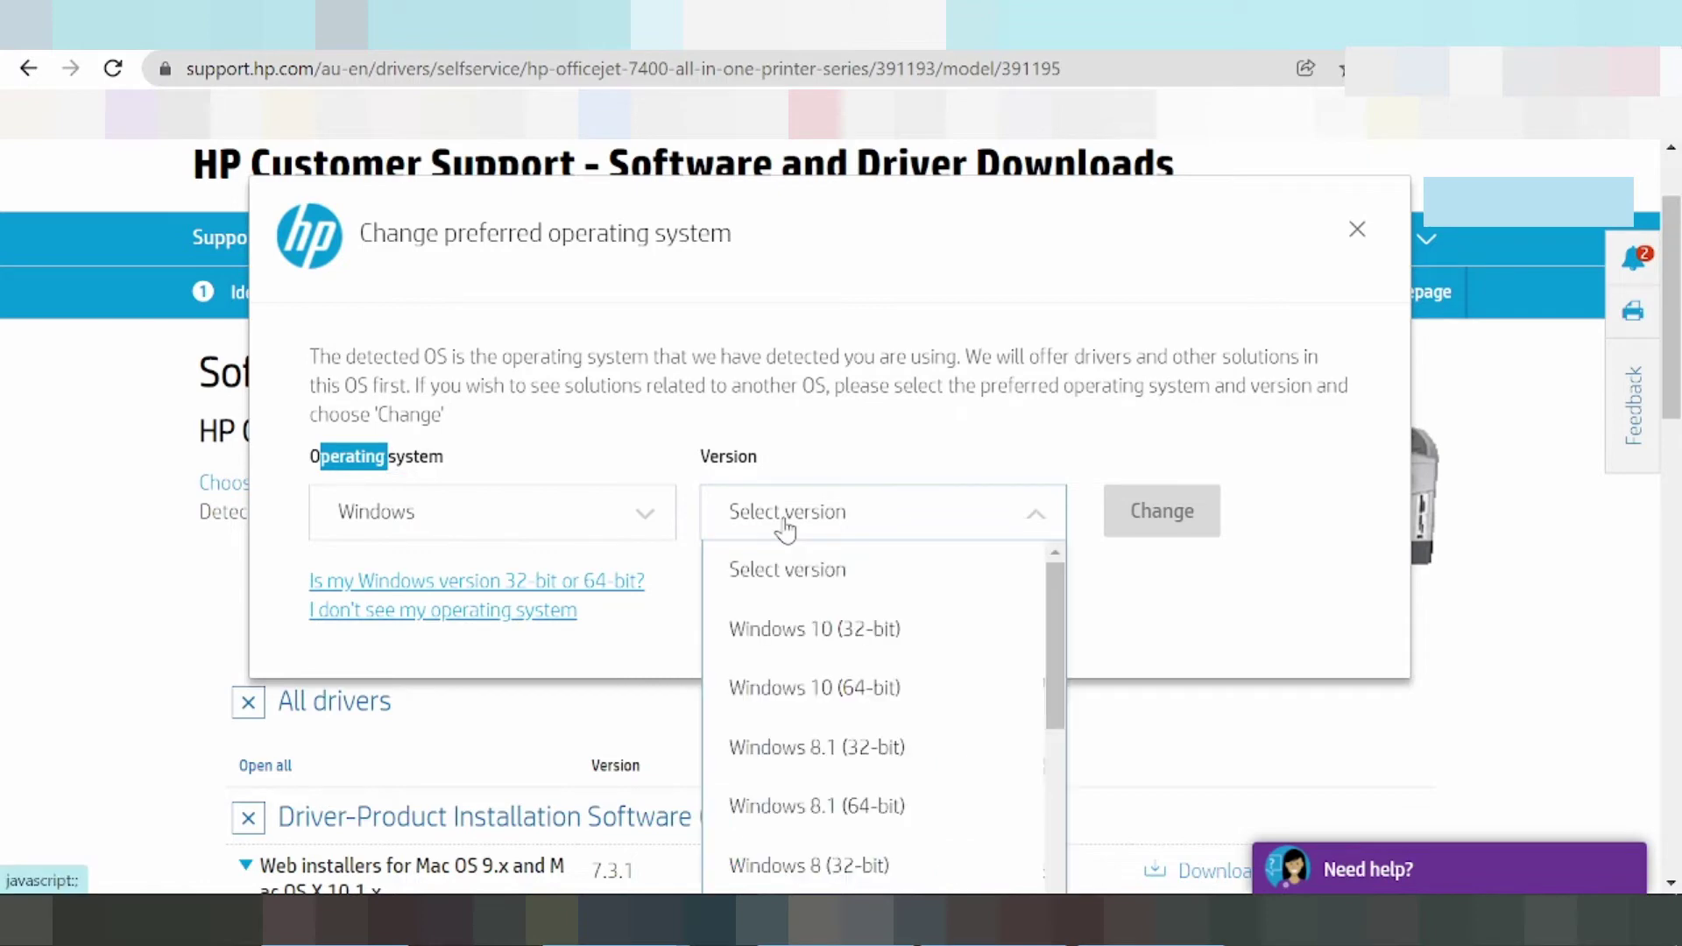
scroll(784, 692, "down", 1)
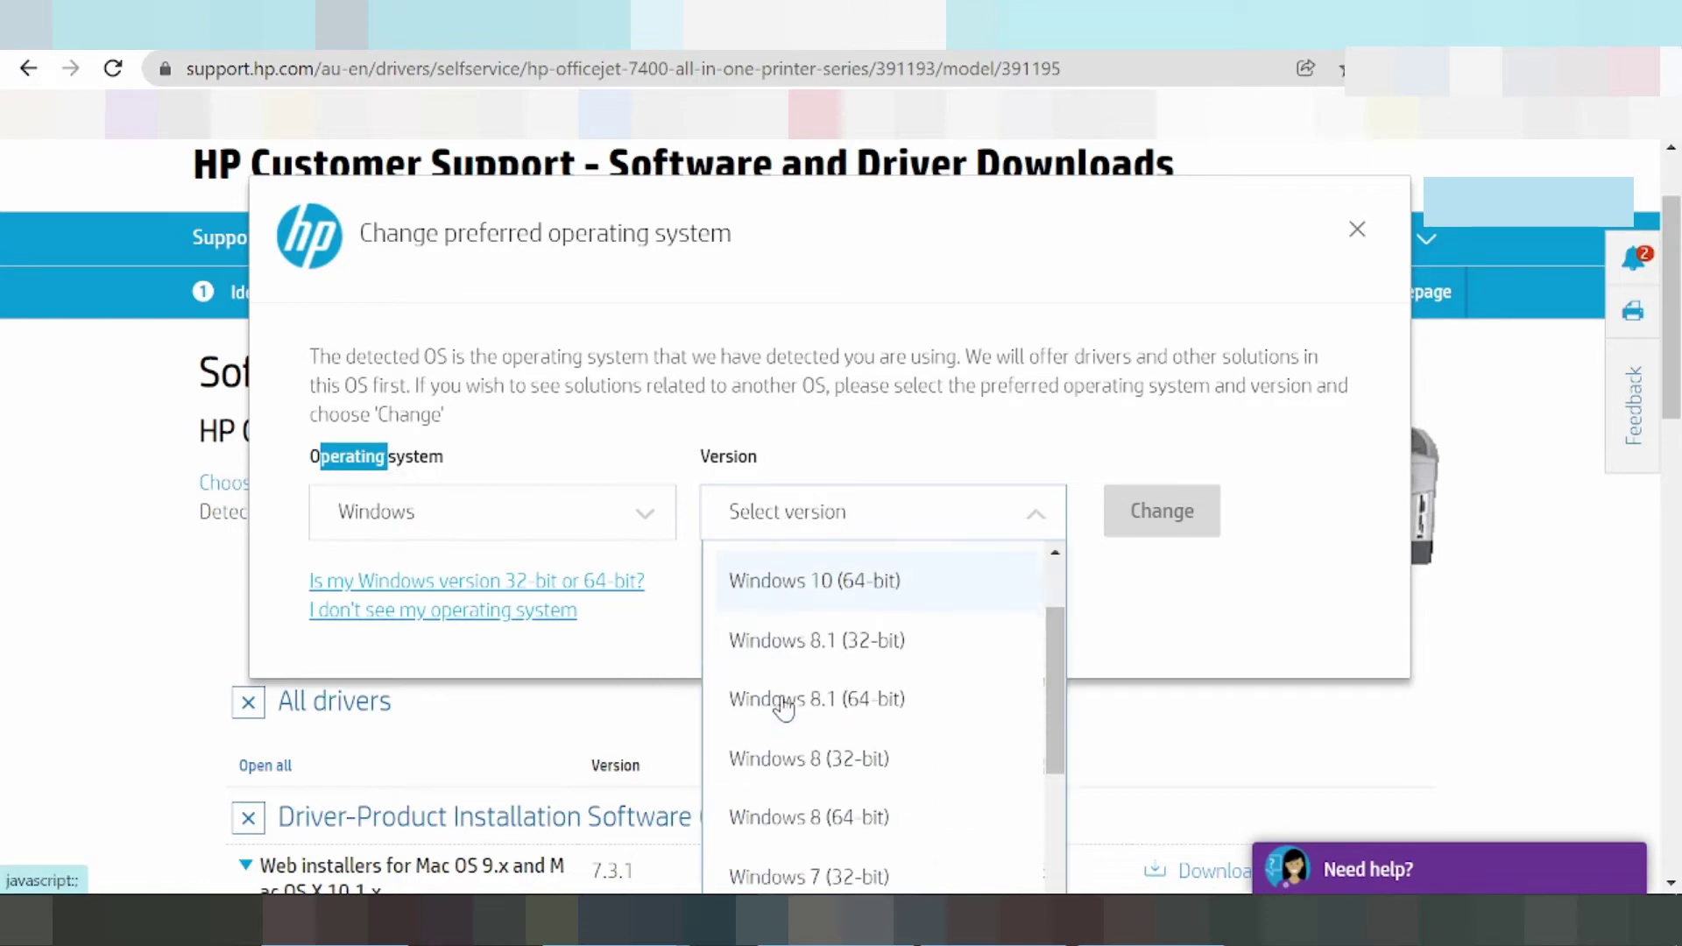
scroll(784, 700, "down", 3)
scroll(793, 687, "down", 3)
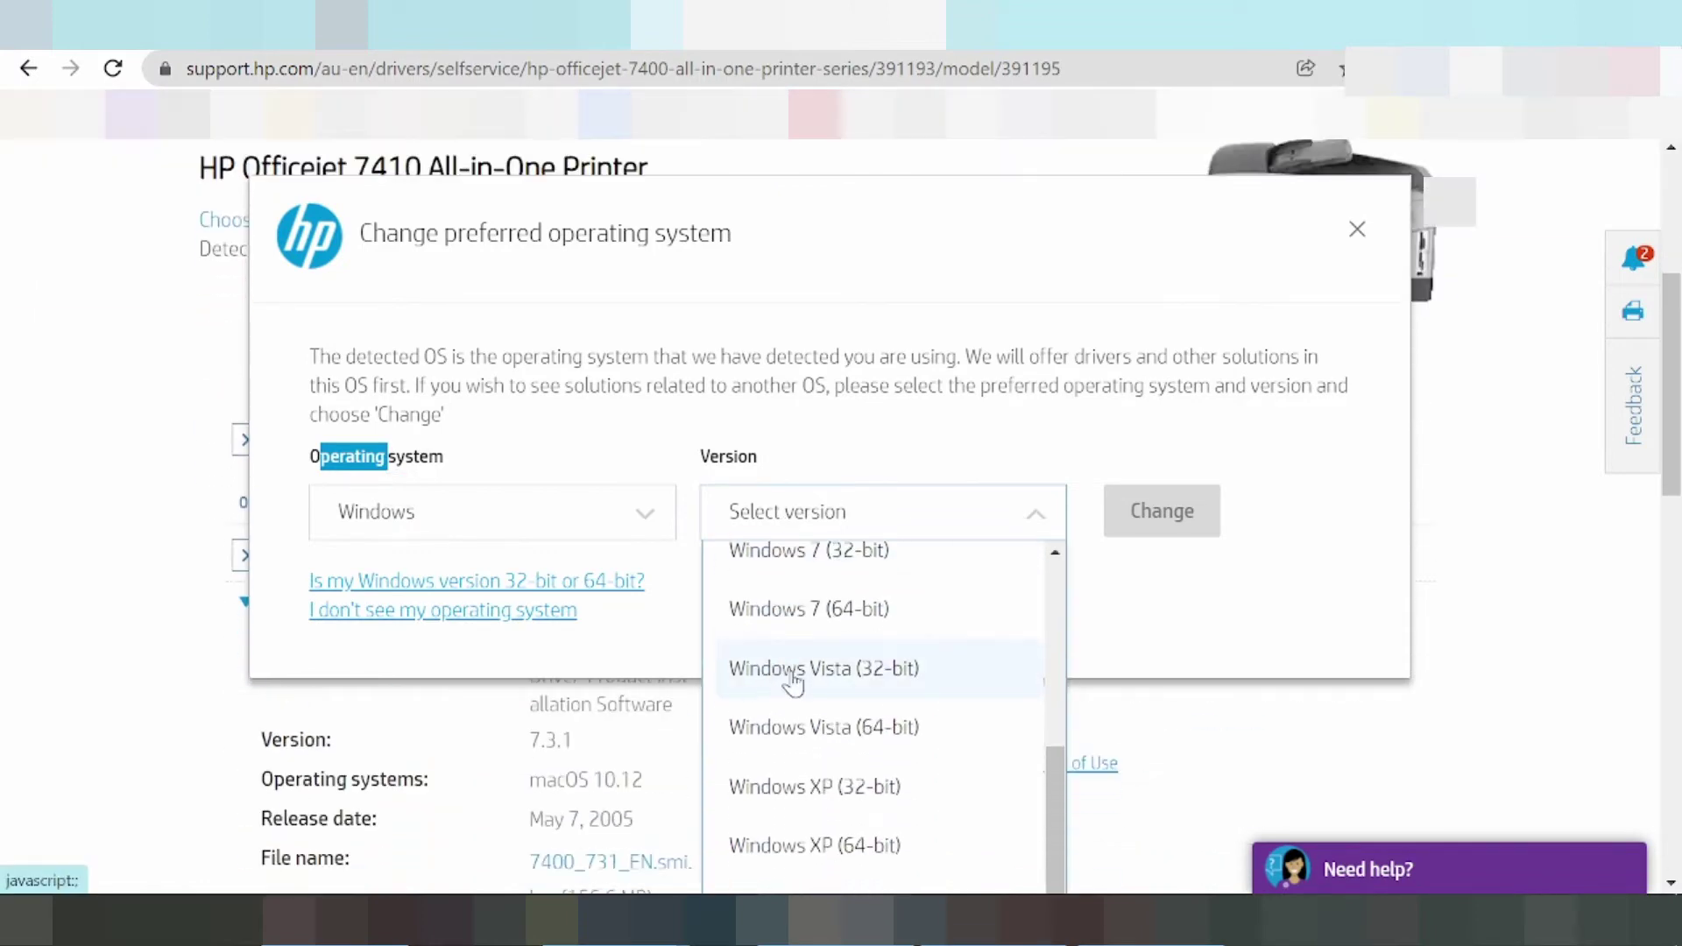
scroll(793, 683, "up", 5)
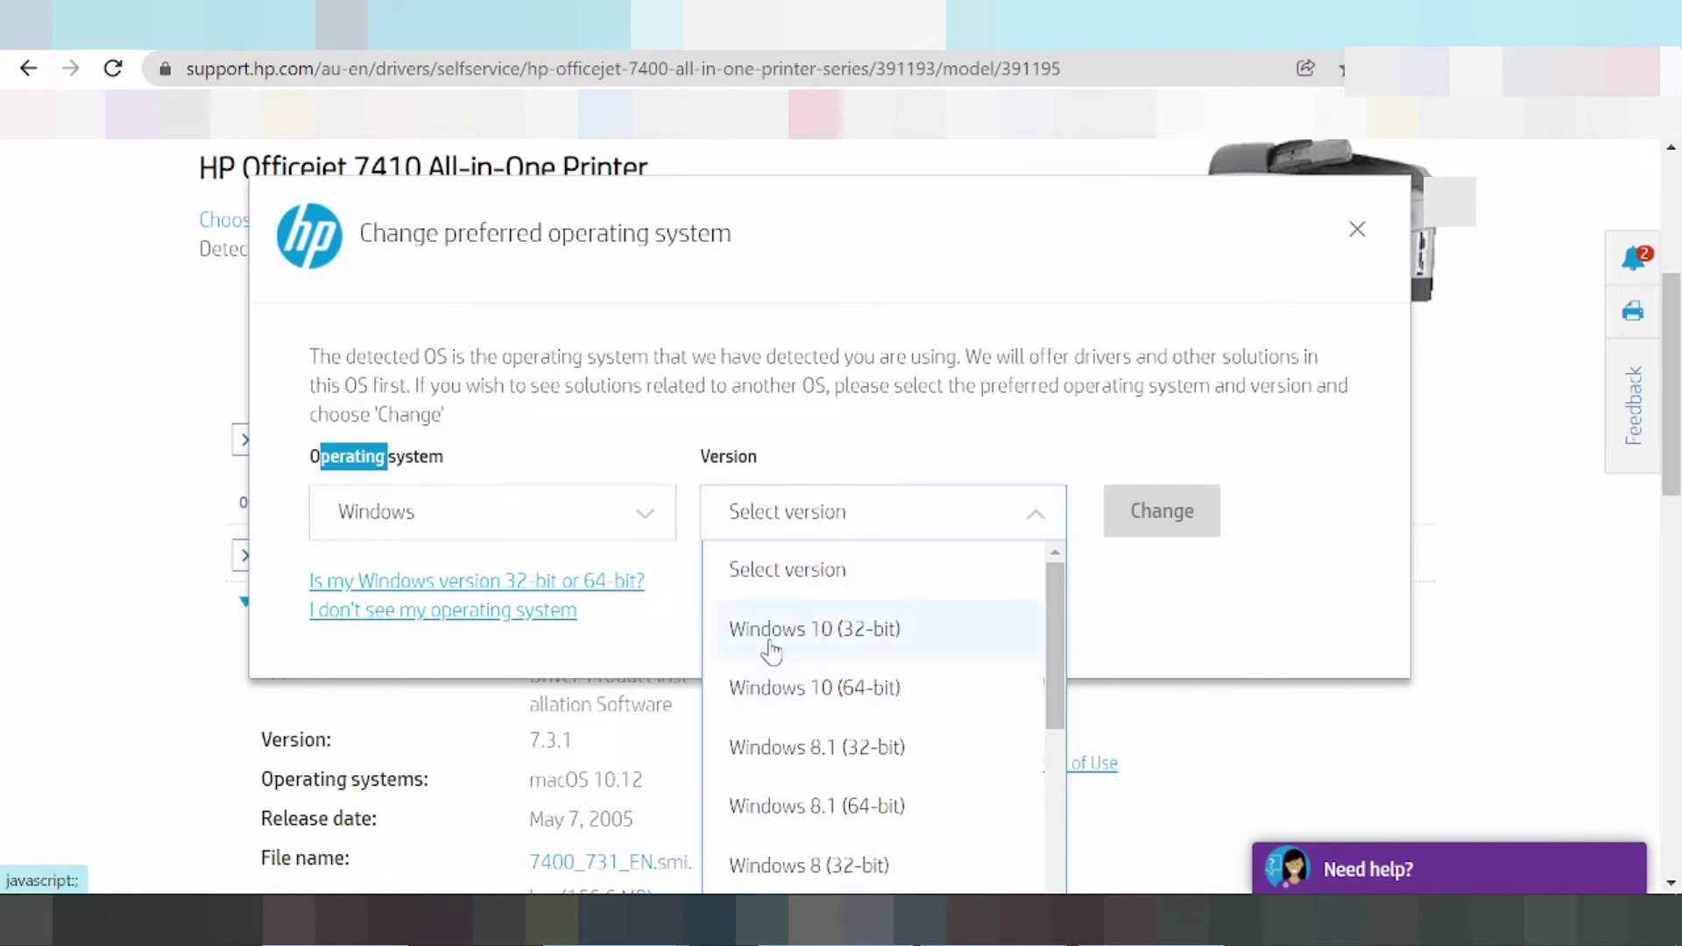
left_click(771, 690)
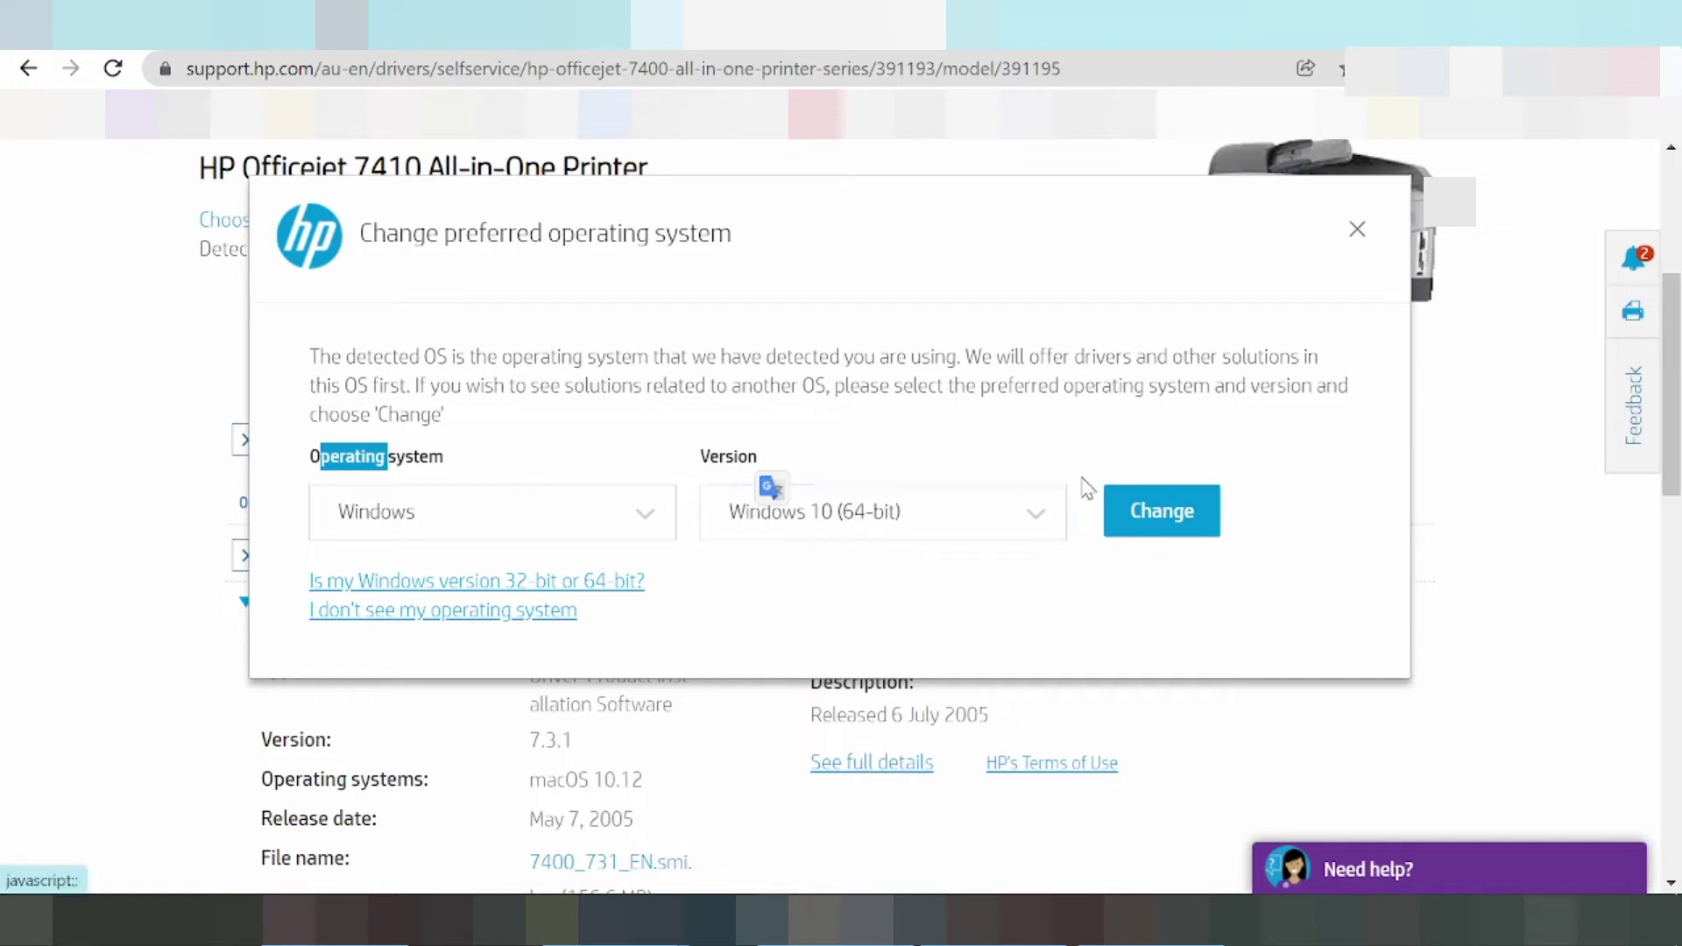
left_click(1151, 522)
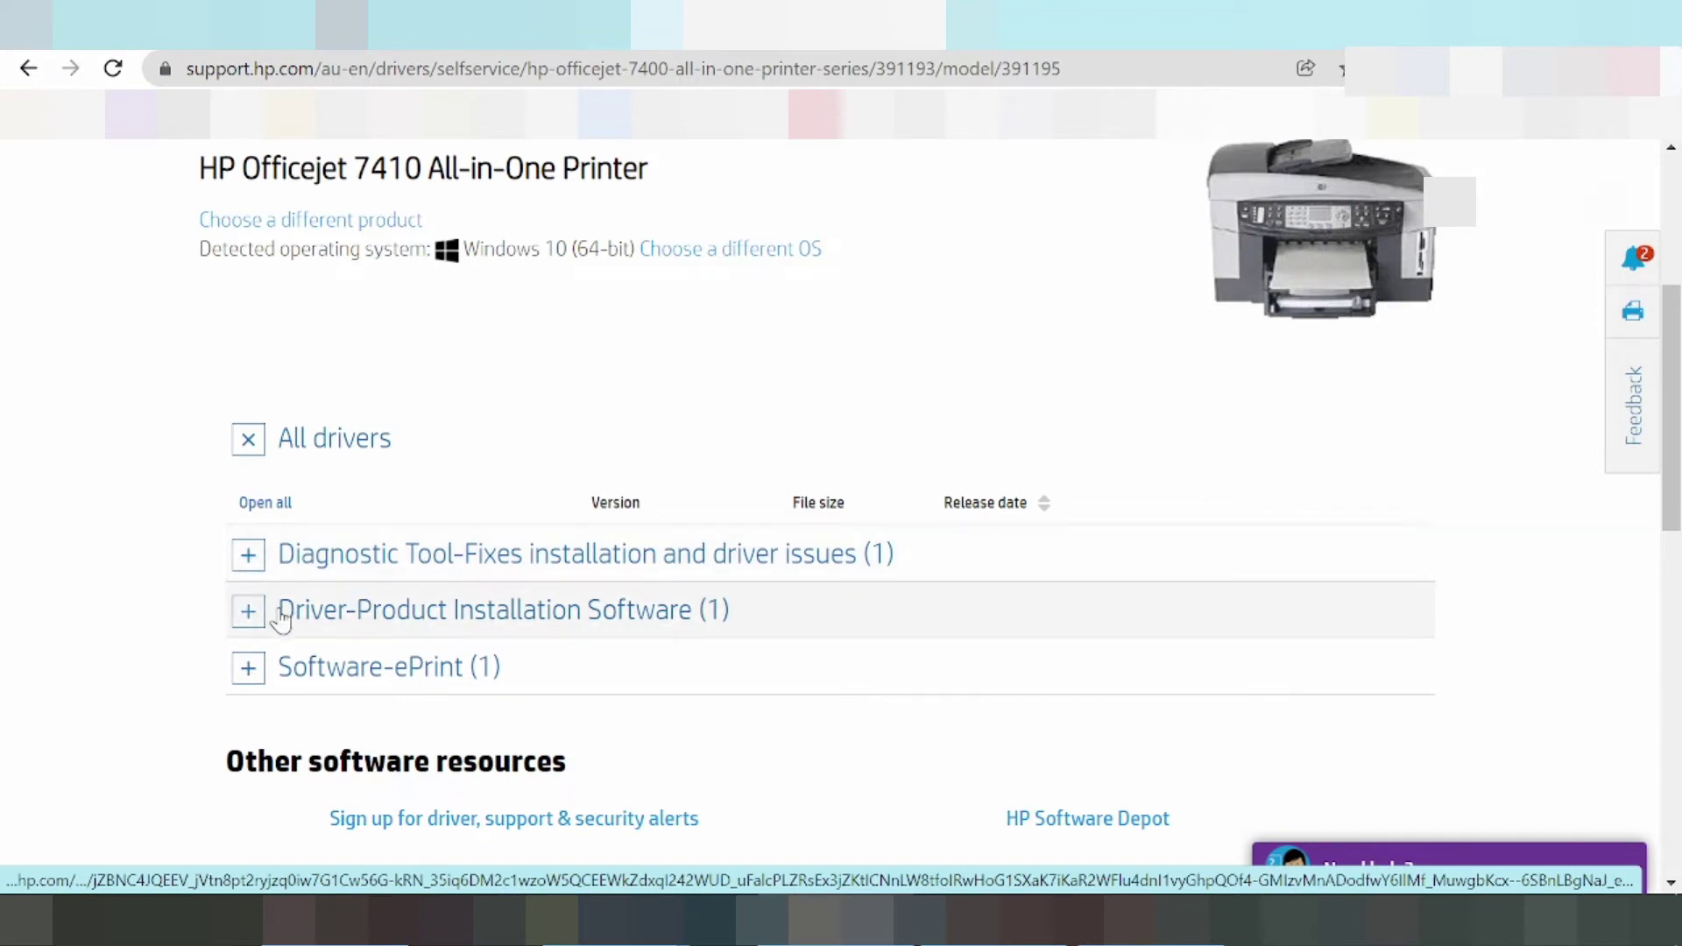
Expand Diagnostic Tool and download HP Print and Scan Doctor 5.6.3.007 (HPPSdr.exe, 11.3 MB).
left_click(249, 561)
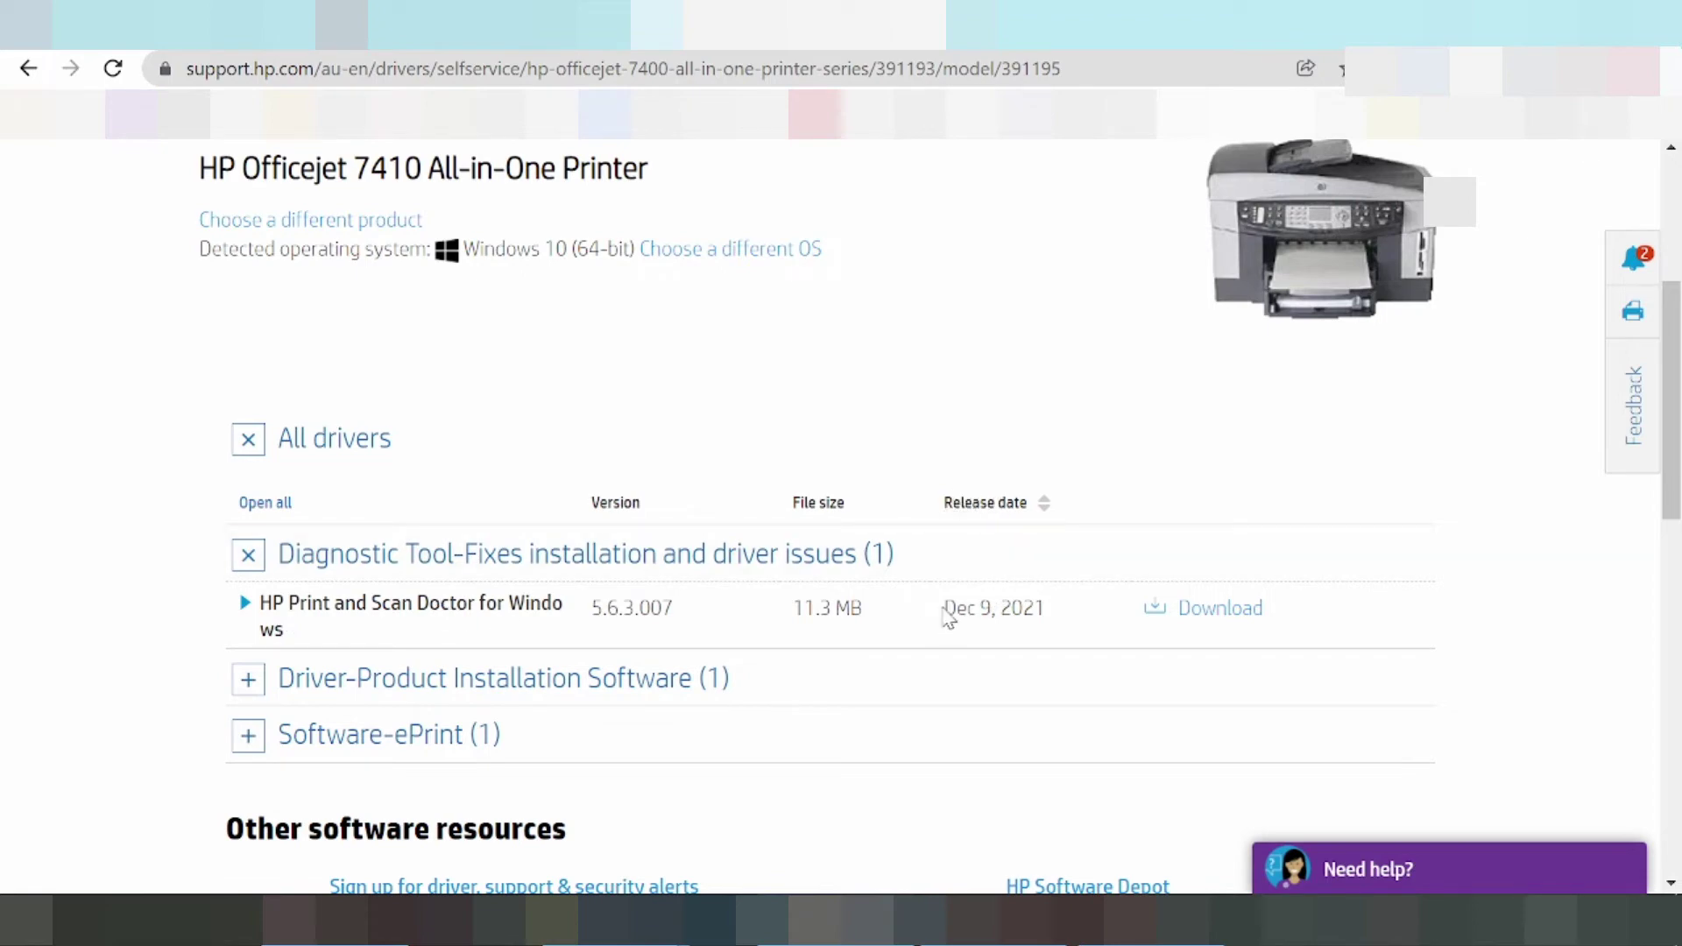
left_click_drag(946, 615, 1022, 594)
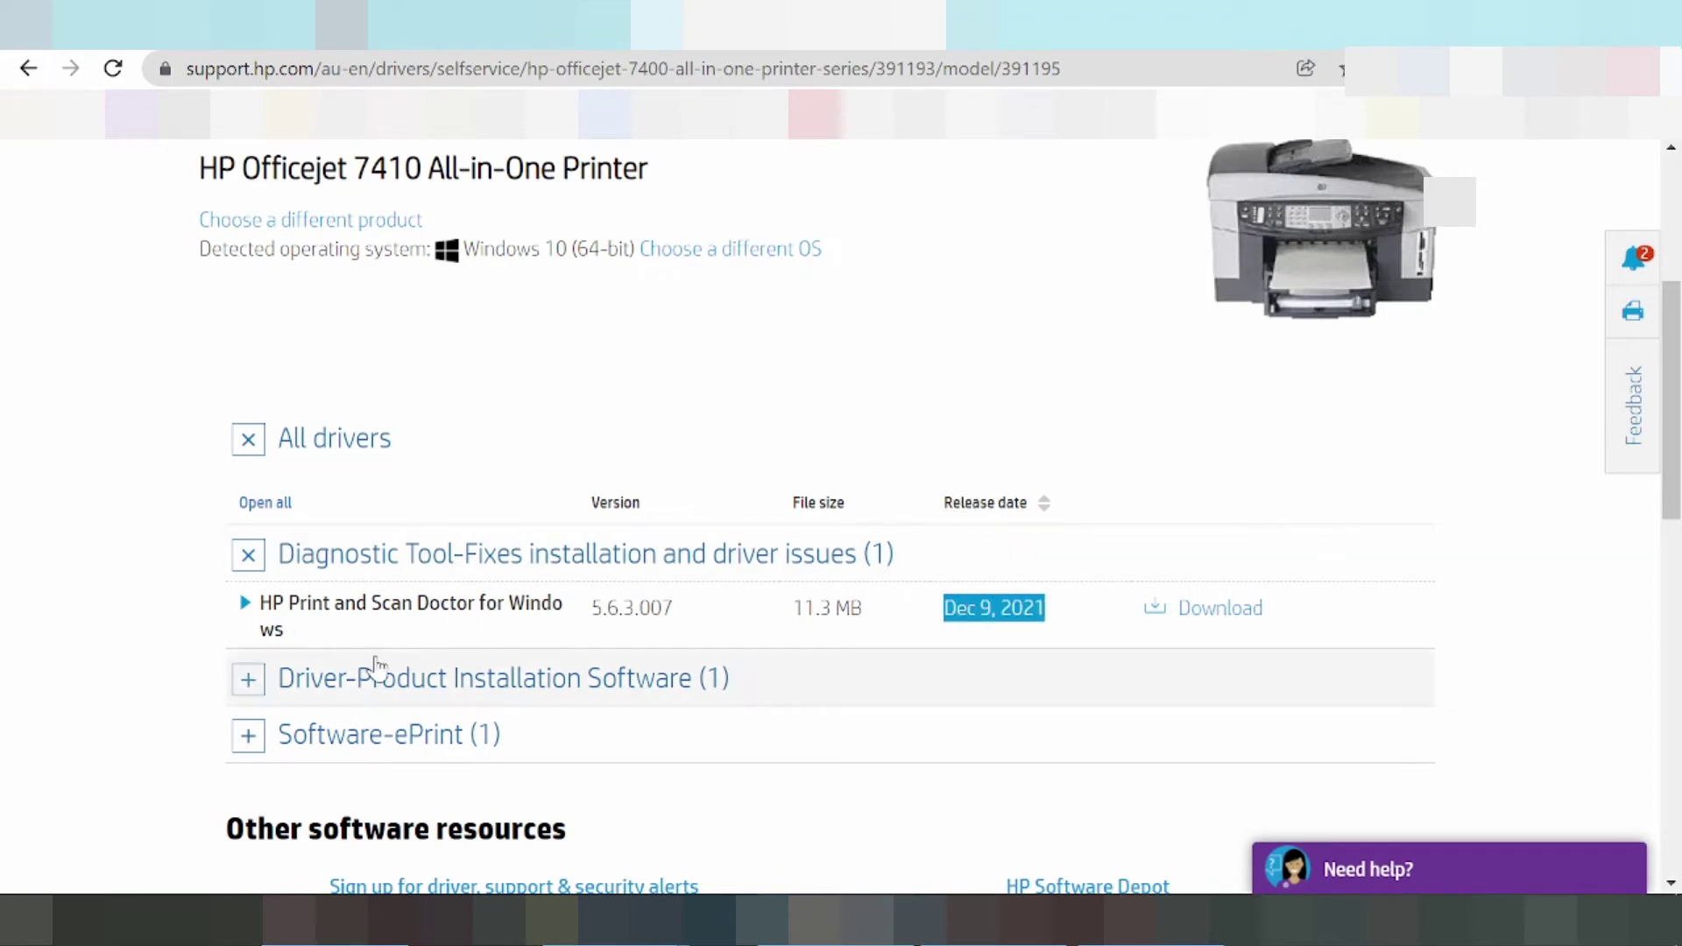
left_click(246, 605)
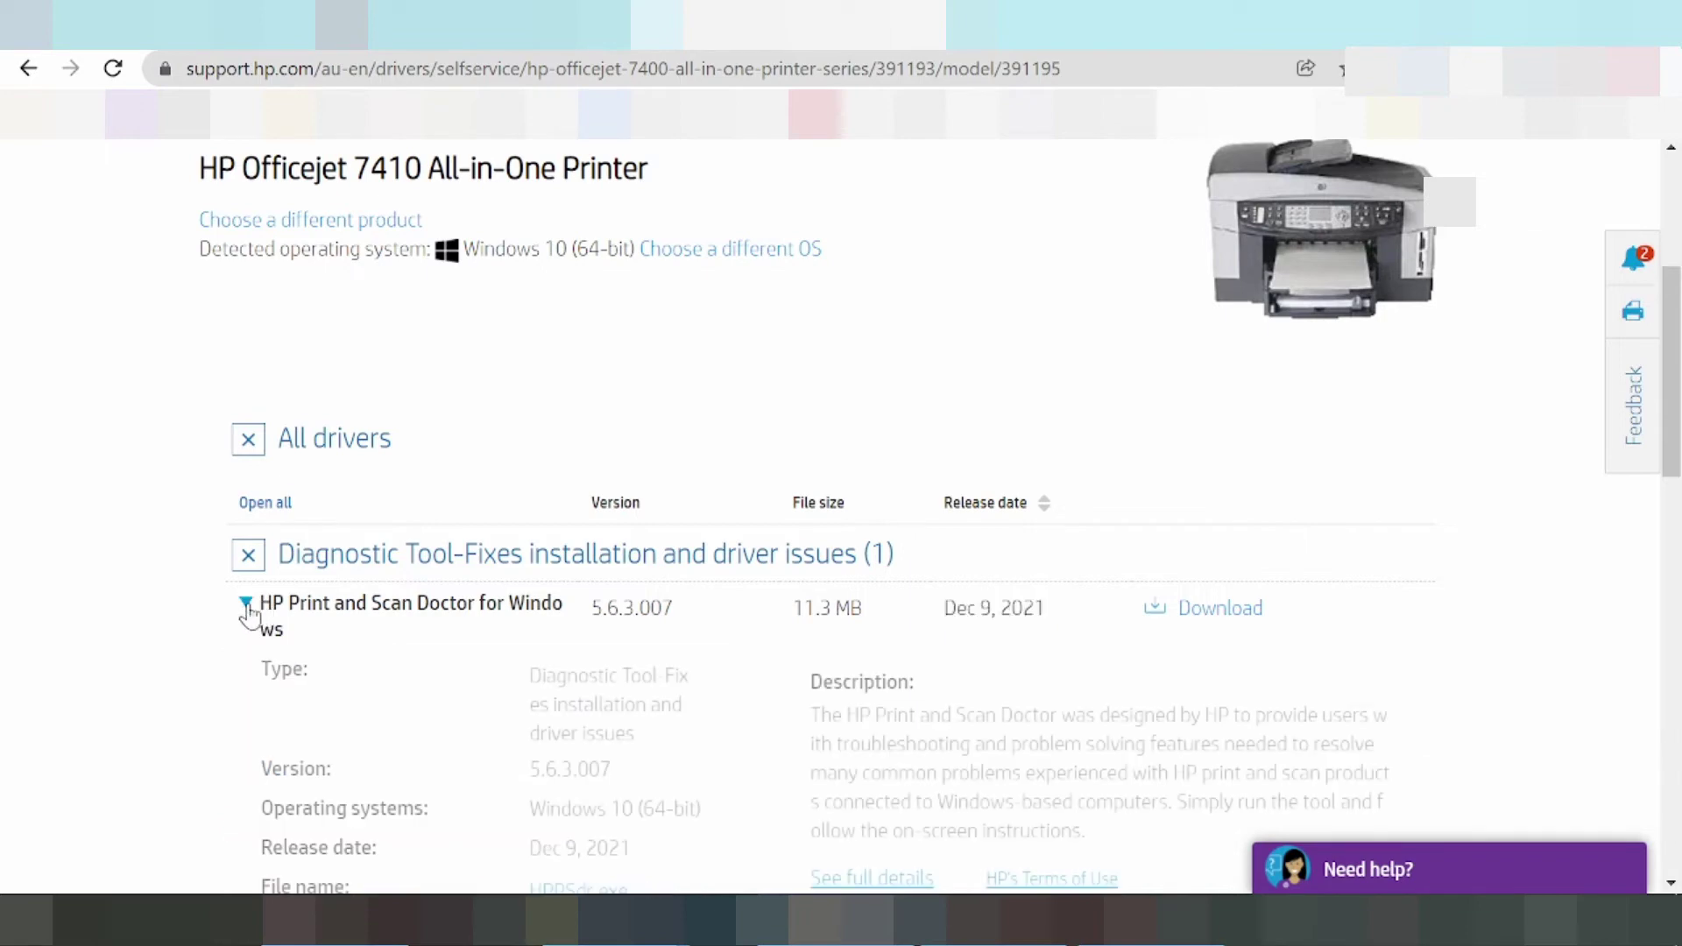
scroll(1240, 600, "down", 1)
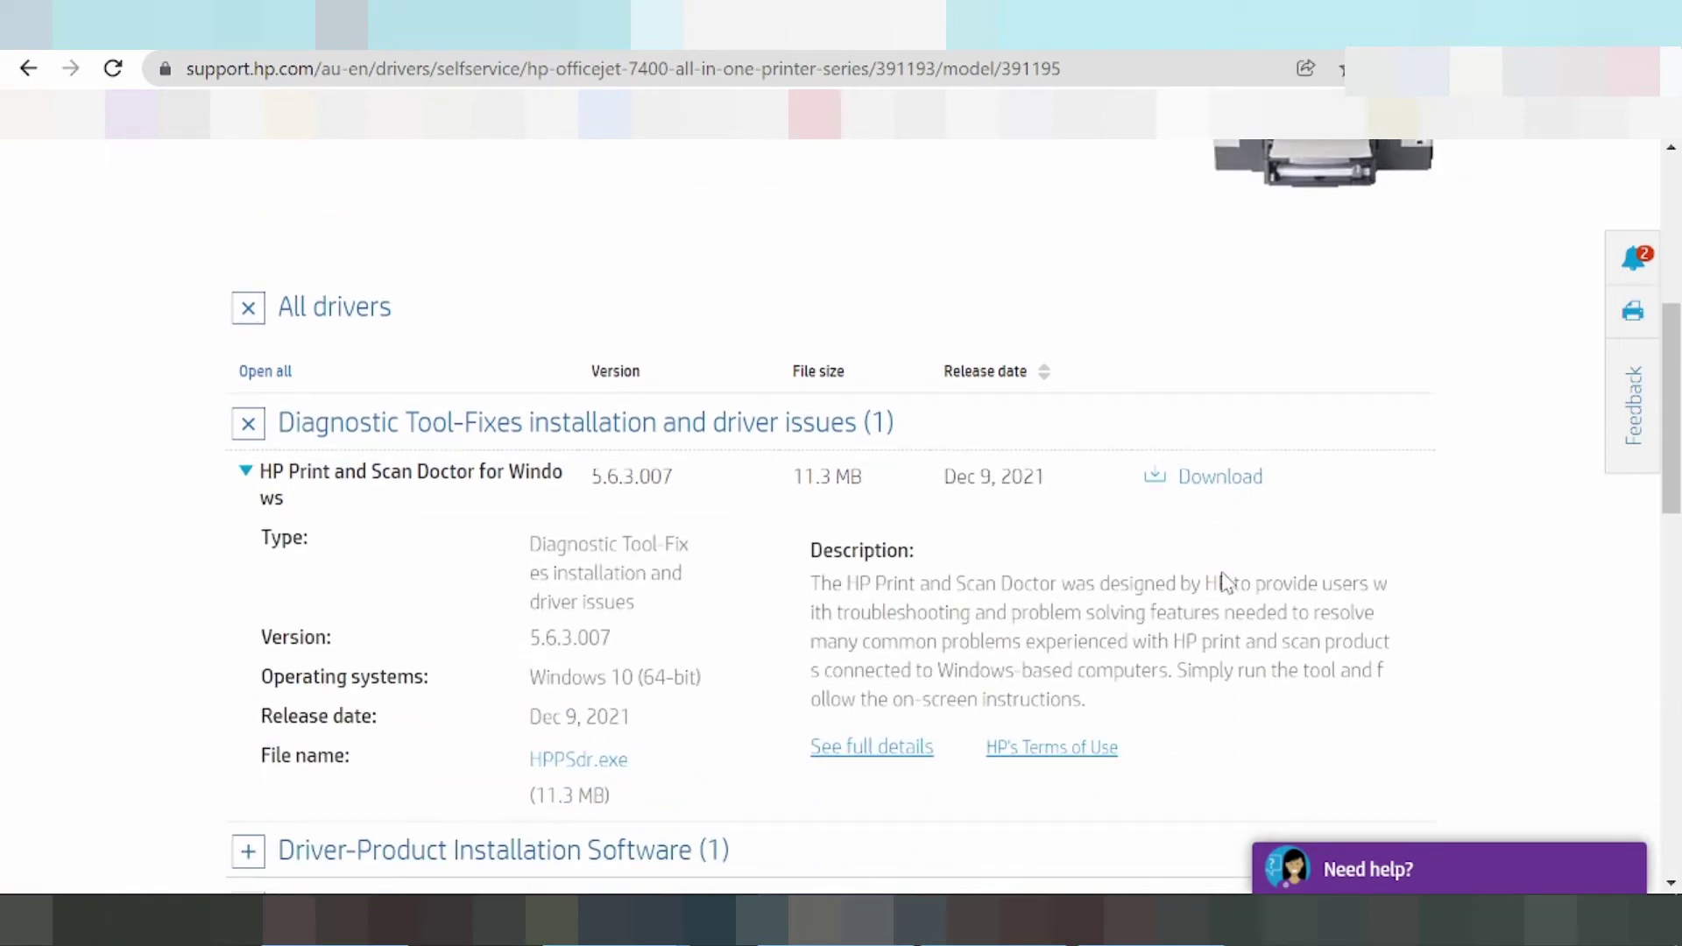
scroll(636, 616, "down", 1)
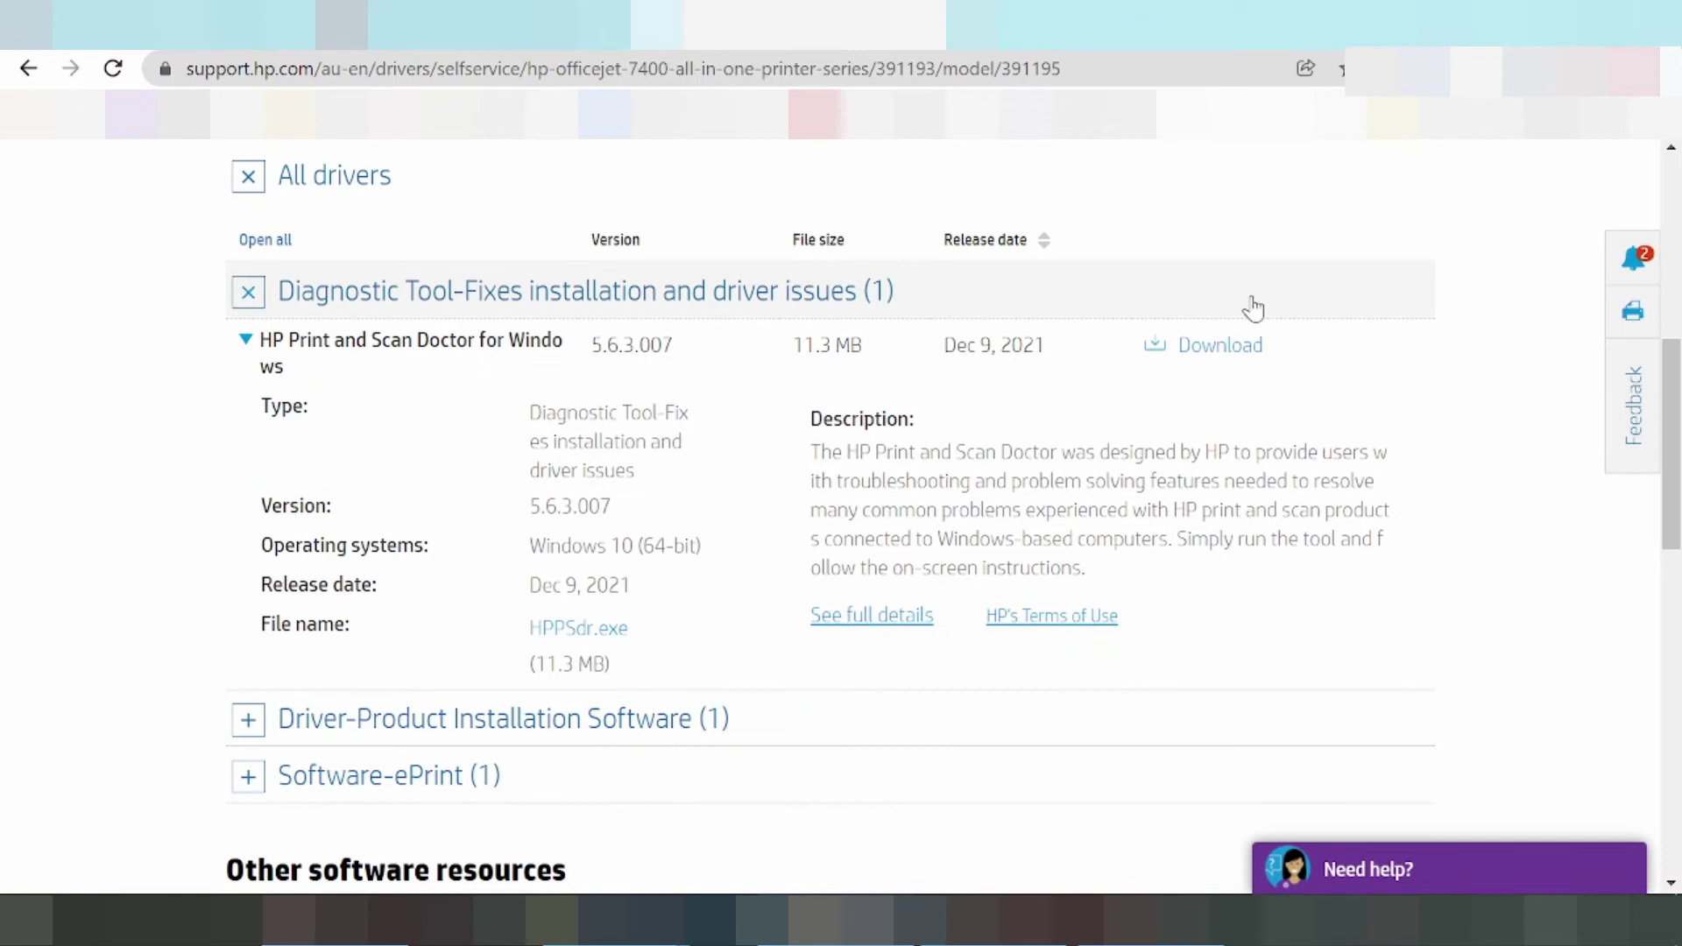
left_click(1218, 356)
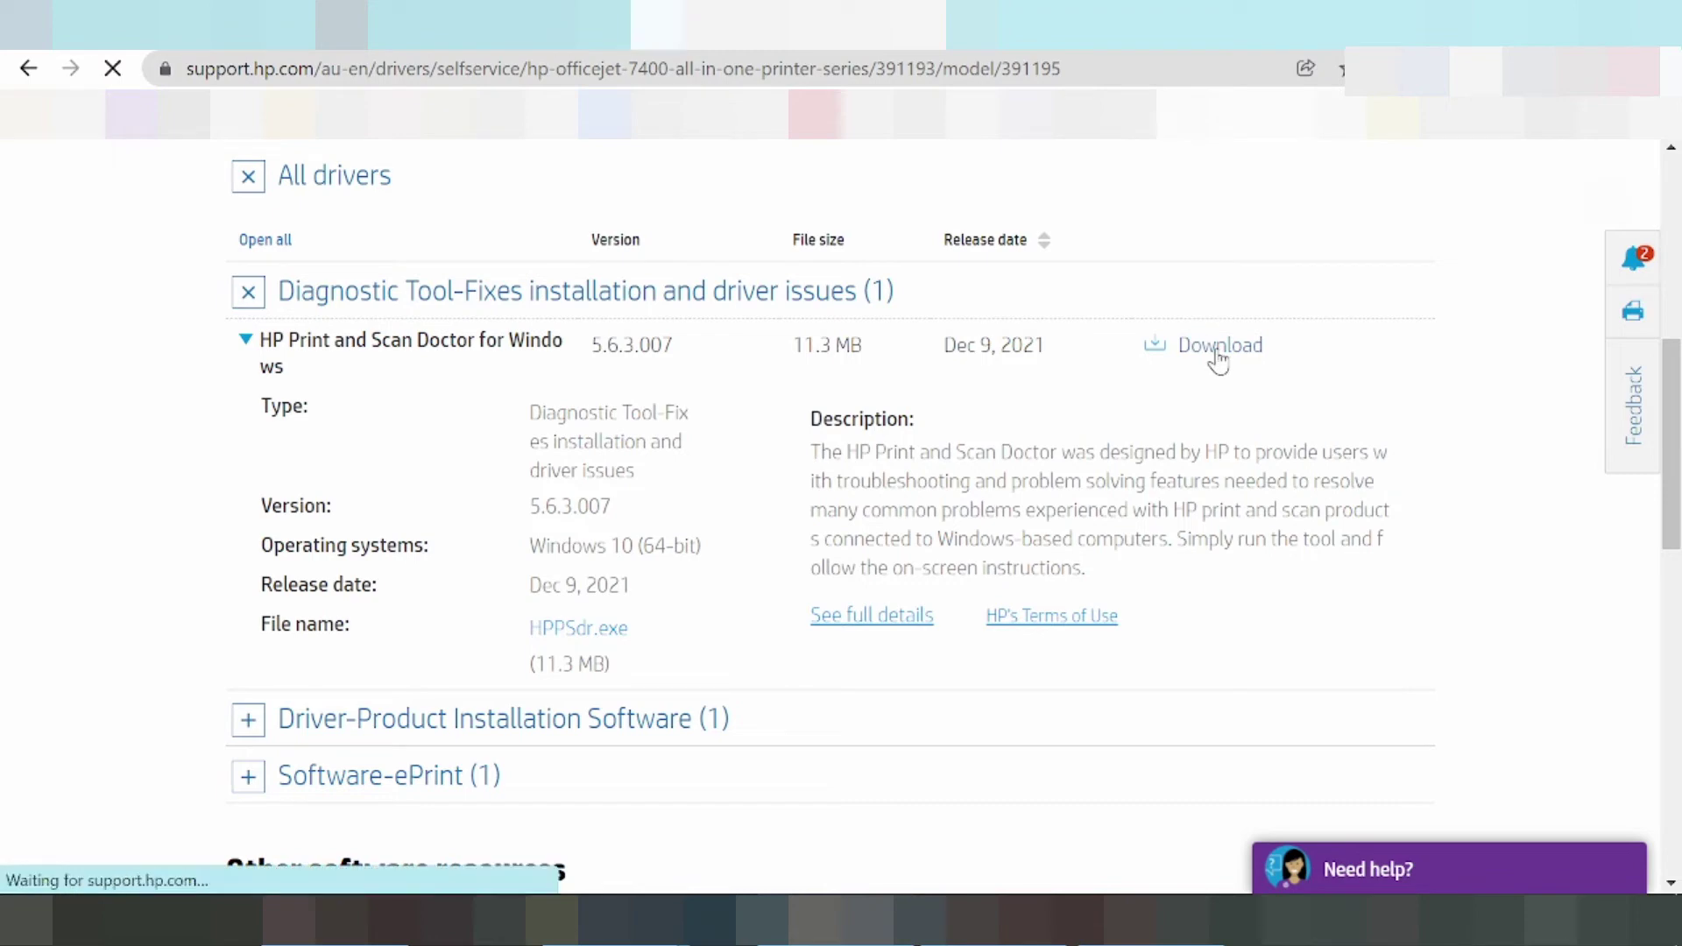